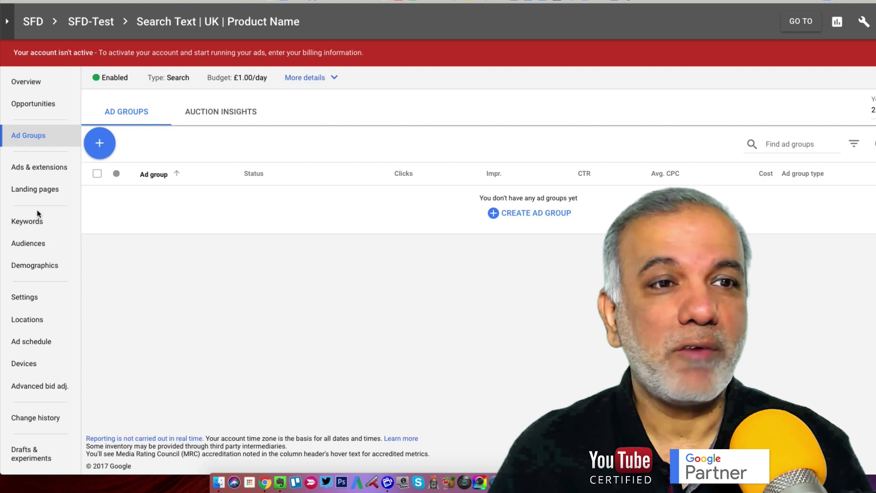
# Step: Create a new ad group in the Search Text | UK | Product Name campaign and name it Ad Group 1
pyautogui.click(39, 139)
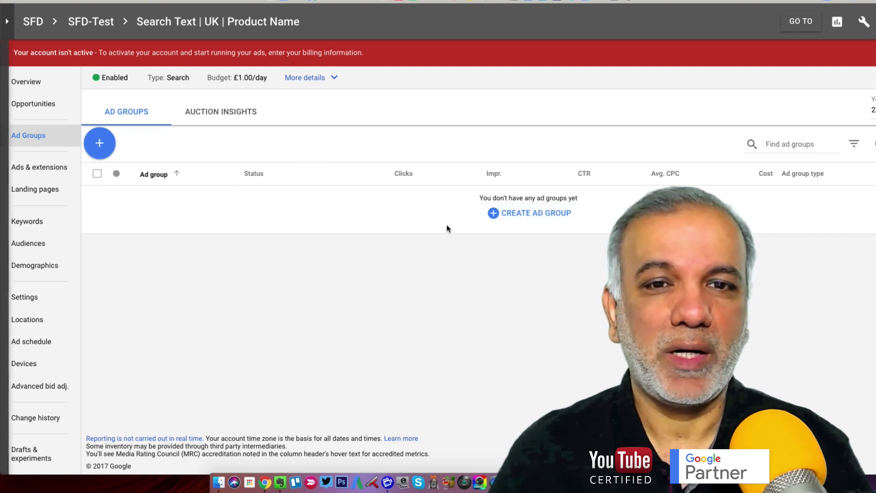
pyautogui.click(534, 218)
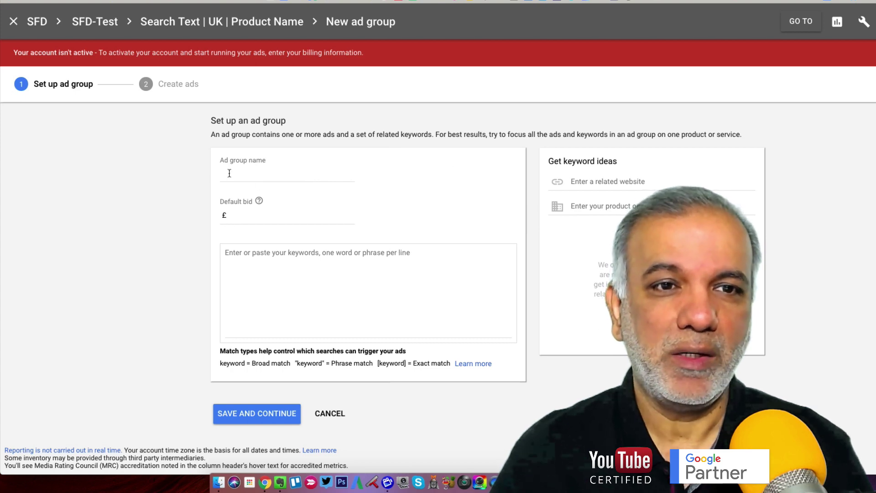
pyautogui.click(267, 174)
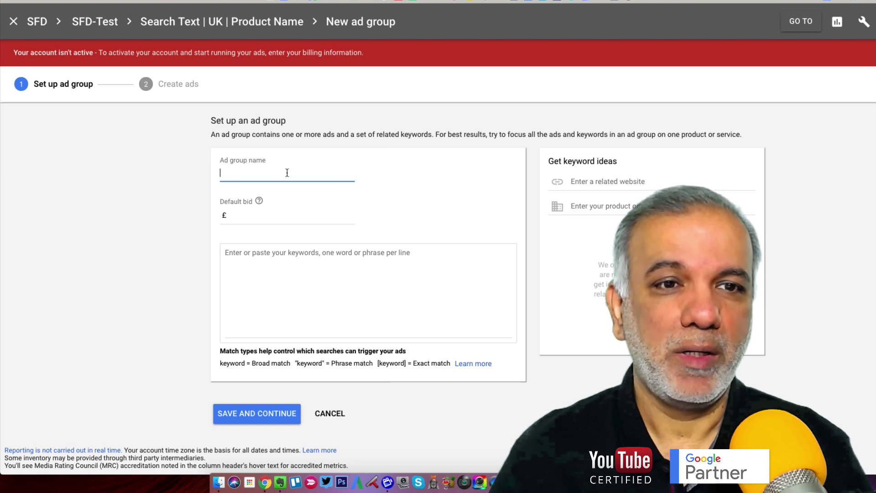
pyautogui.write('Ad')
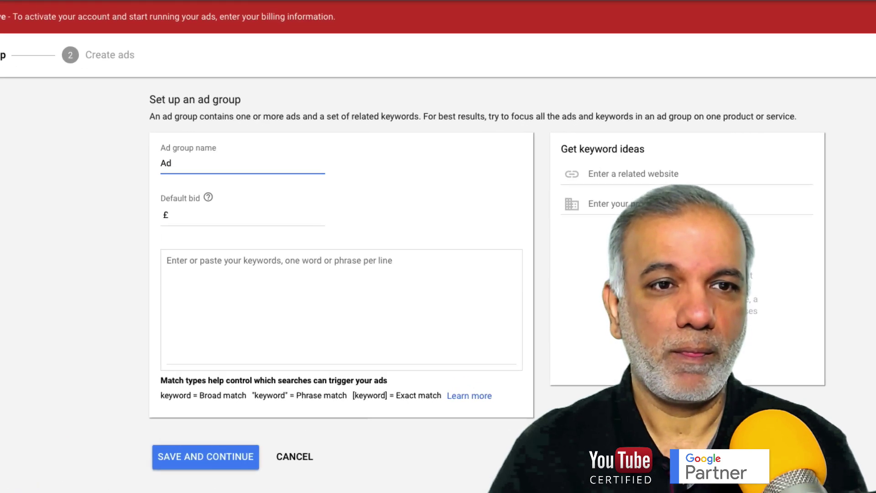
pyautogui.write(' Goru')
pyautogui.press('BackSpace')
pyautogui.press('BackSpace')
pyautogui.press('BackSpace')
pyautogui.write('rup')
pyautogui.press('BackSpace')
pyautogui.write('oup 1')
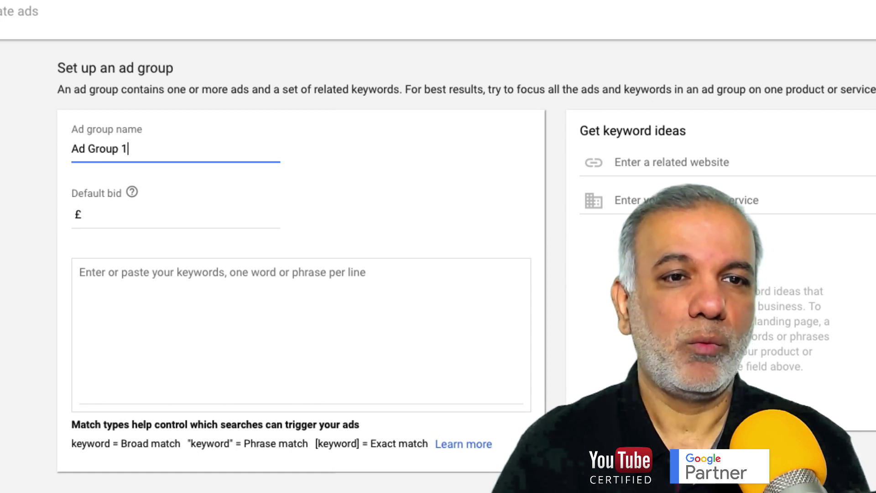
# Step: Set the ad group's default bid to £1.00 and enter digital marketing as the first keyword
pyautogui.press('Tab')
pyautogui.press('Tab')
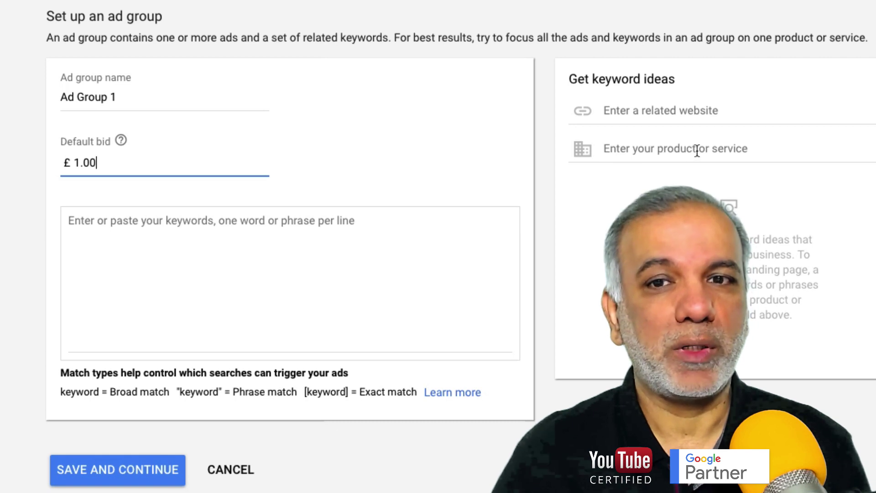
pyautogui.click(233, 227)
pyautogui.write('digital marketing')
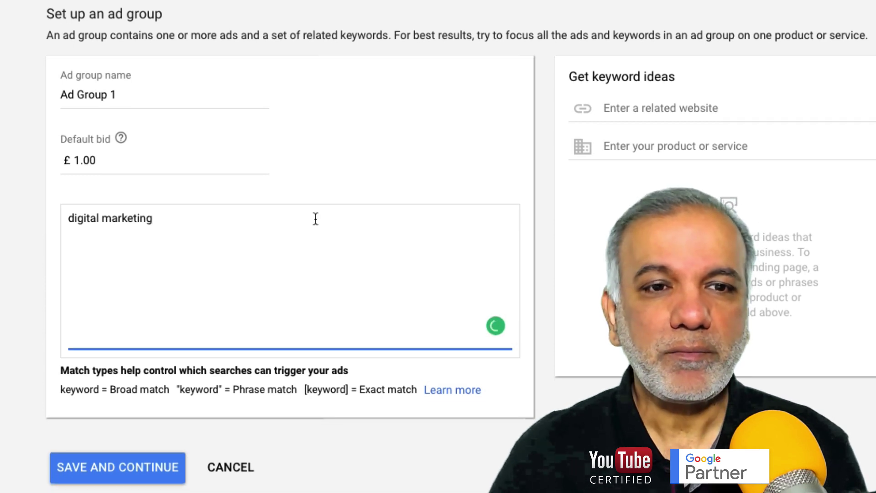
pyautogui.press('Tab')
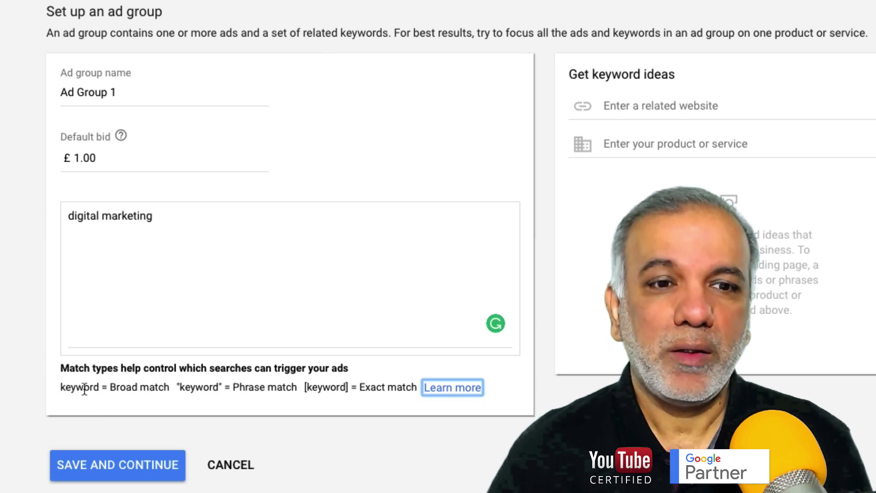
pyautogui.moveTo(58, 390)
pyautogui.mouseDown()
pyautogui.moveTo(94, 388)
pyautogui.moveTo(67, 388)
pyautogui.moveTo(73, 382)
pyautogui.mouseUp()
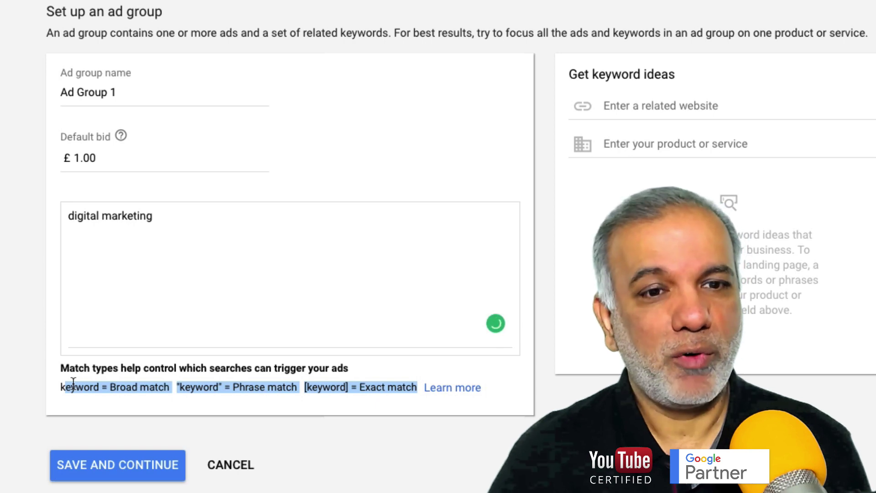
pyautogui.click(85, 391)
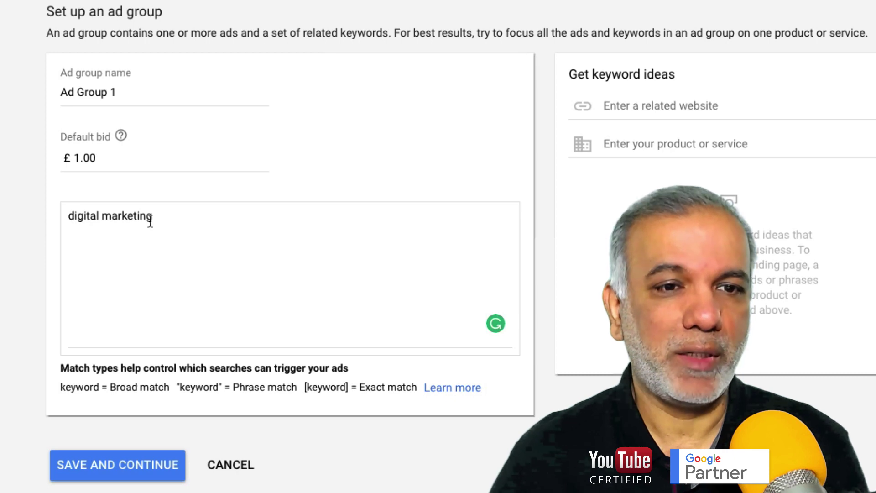
# Step: Add the phrase match keyword "digital marketing" and the exact match keyword [digital marketing] on separate lines below the first keyword
pyautogui.click(181, 215)
pyautogui.press('Return')
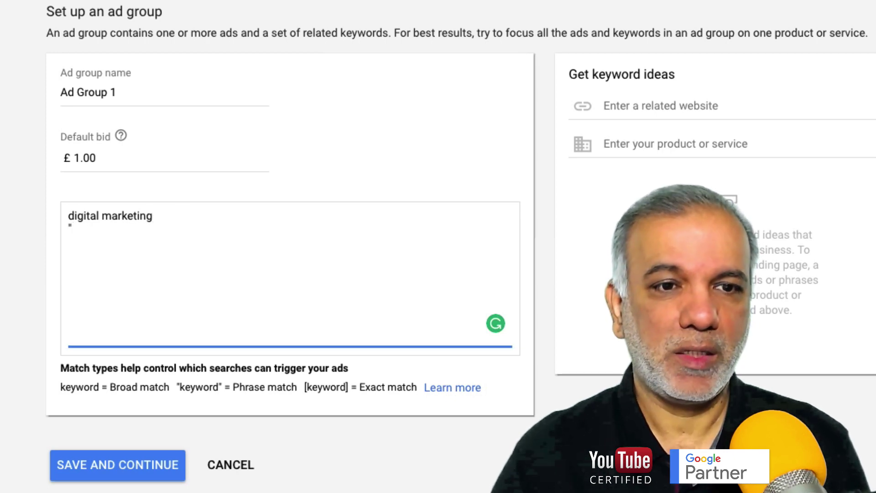
pyautogui.write('"digital marketing')
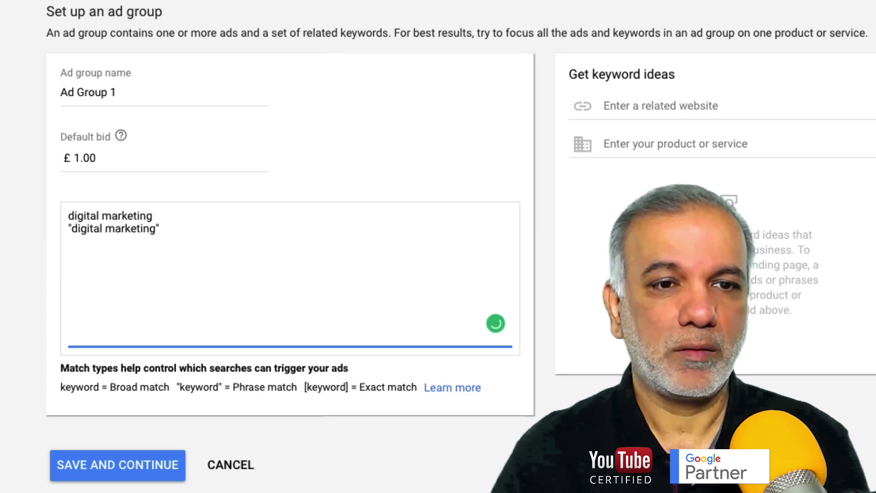
pyautogui.write('"')
pyautogui.press('Return')
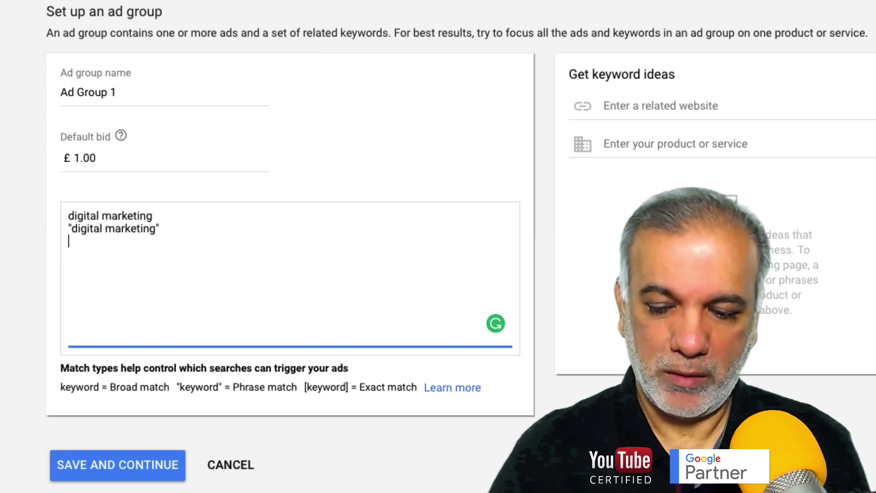
pyautogui.write('[digital marketing')
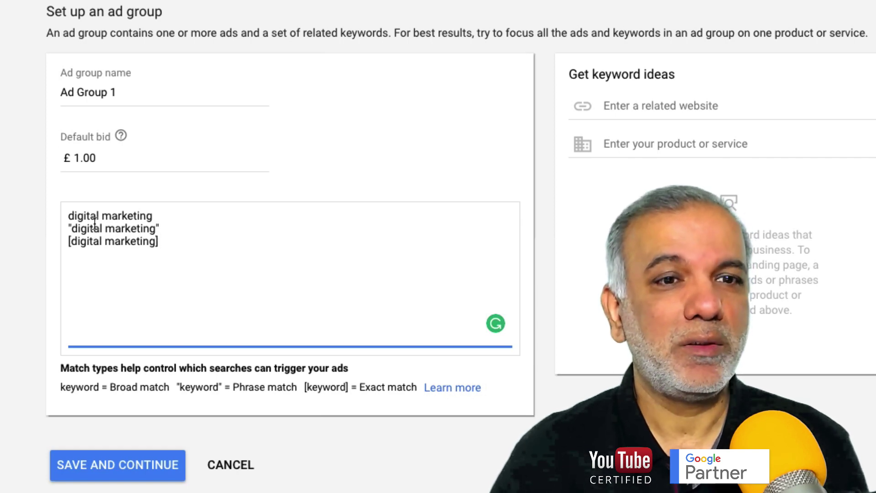
pyautogui.moveTo(69, 217); pyautogui.dragTo(159, 213)
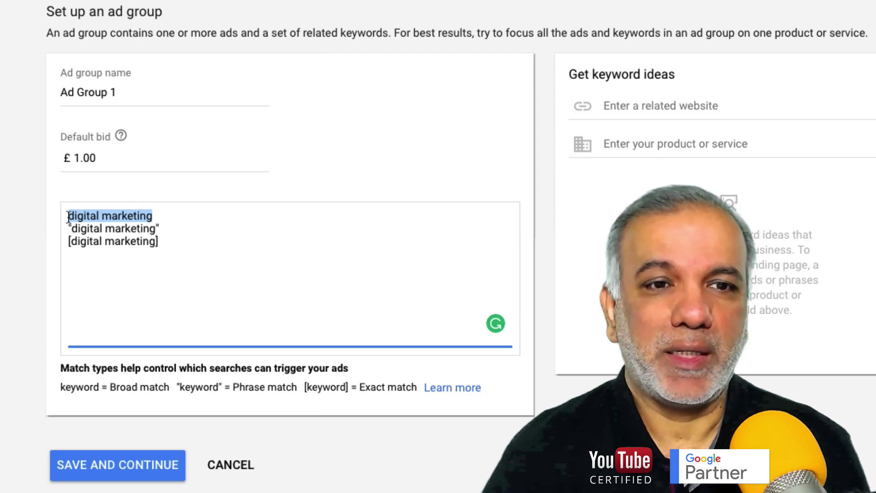
# Step: Add +digital +marketing on a new line at the end of the keyword list
pyautogui.click(189, 242)
pyautogui.press('Return')
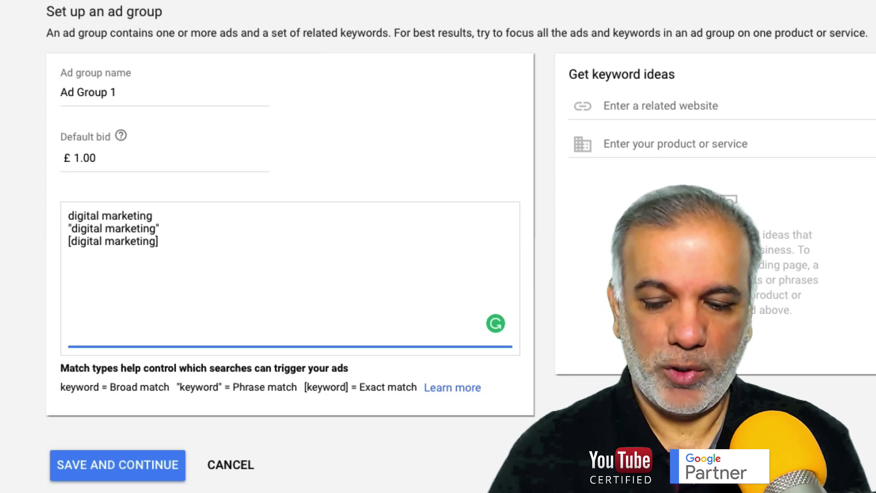
pyautogui.write('+digital +marketing')
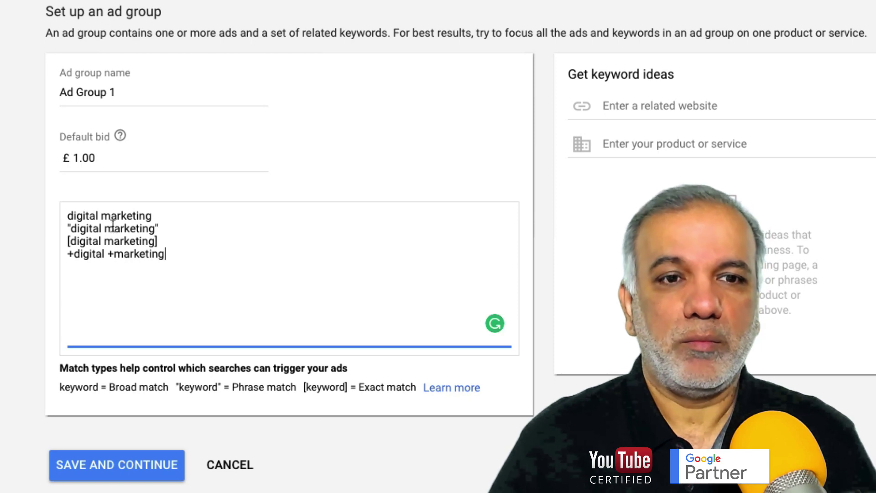
pyautogui.hotkey('ctrl', 'a')
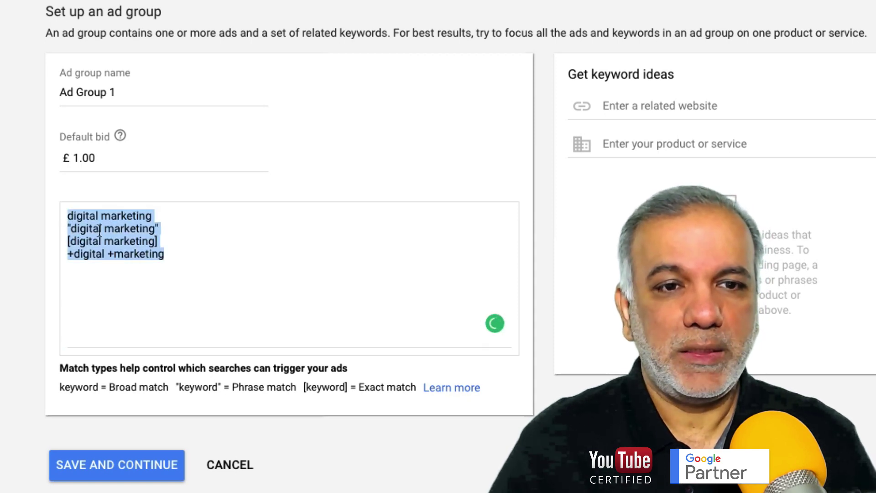
pyautogui.click(93, 217)
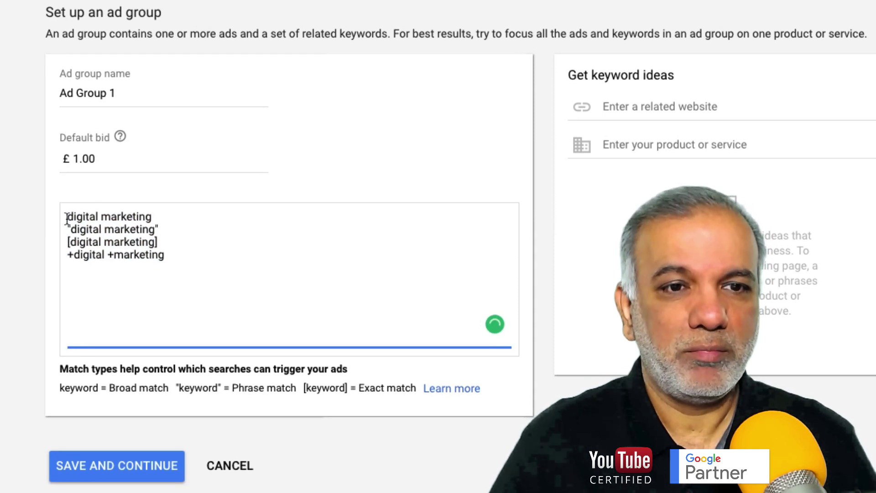
# Step: Annotate the first keyword, digital marketing, with the note "- broad match - don't use" on the same line
pyautogui.click(170, 219)
pyautogui.write('-')
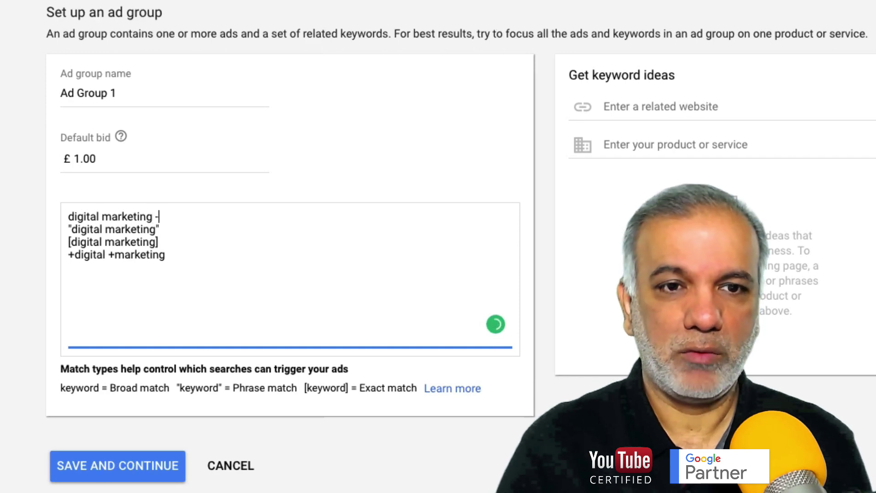
pyautogui.write(' braod')
pyautogui.press('BackSpace')
pyautogui.press('BackSpace')
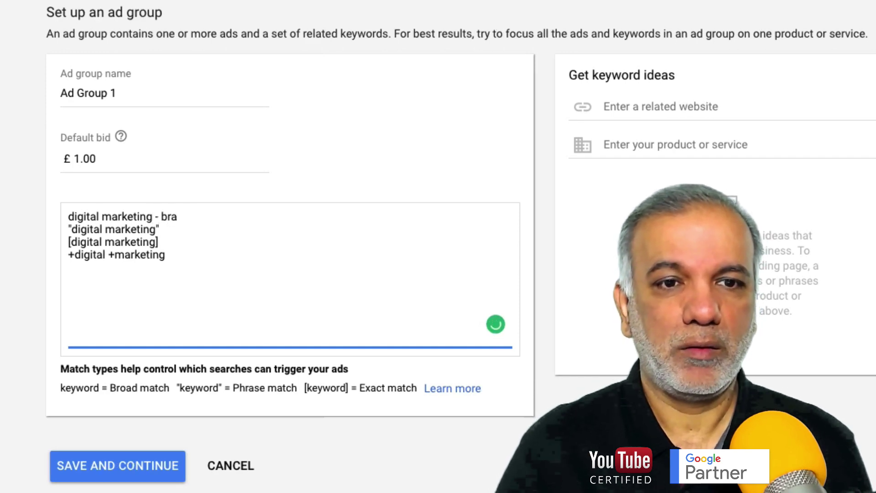
pyautogui.write('od matchi')
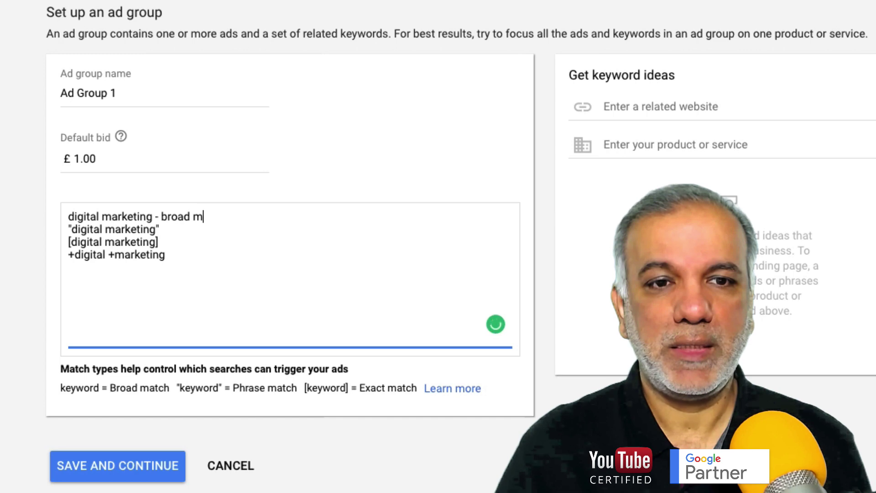
pyautogui.press('BackSpace')
pyautogui.write('-')
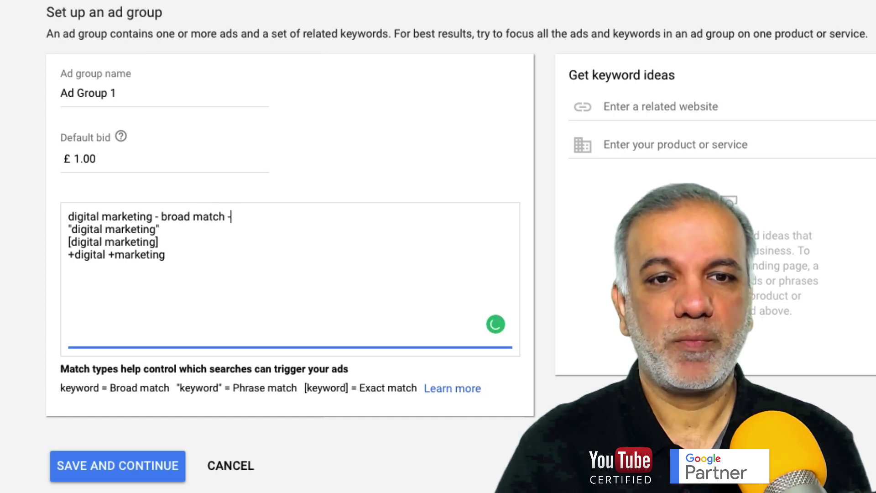
pyautogui.write(" don't use")
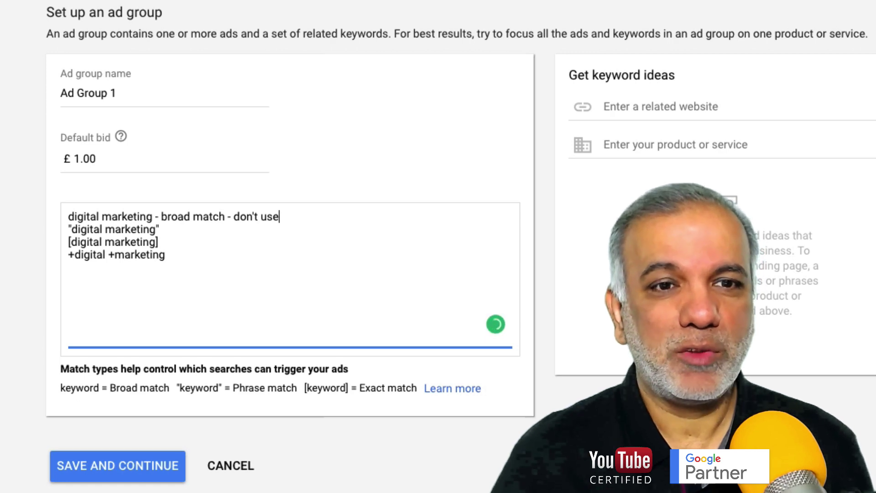
pyautogui.moveTo(77, 217); pyautogui.dragTo(231, 211)
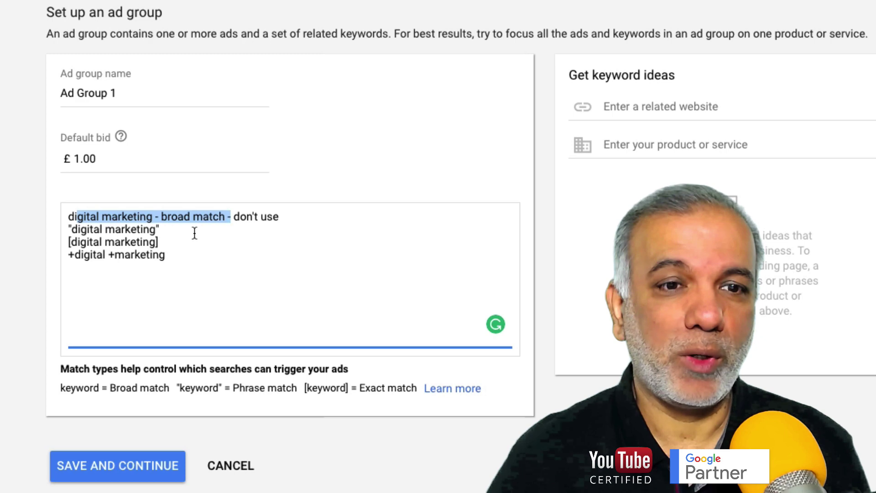
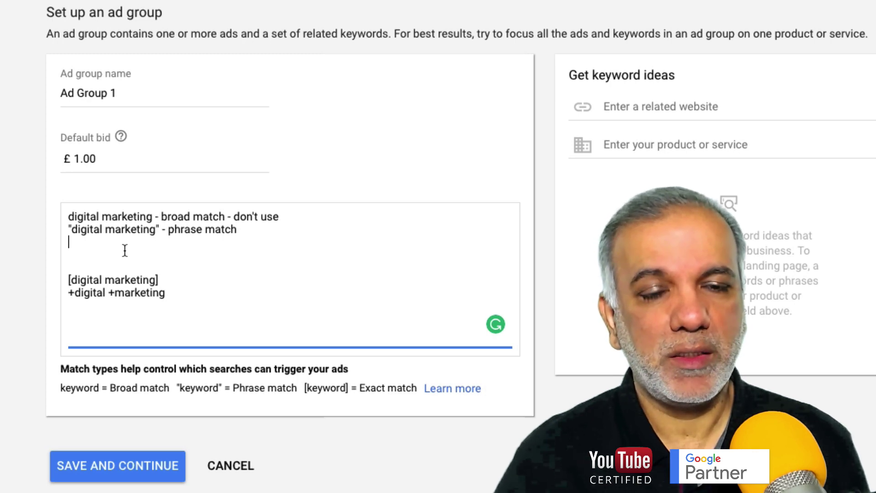
# Step: Enter best digital marketing and digital marketing videos as example searches on separate lines below the phrase match keyword
pyautogui.write('best digit')
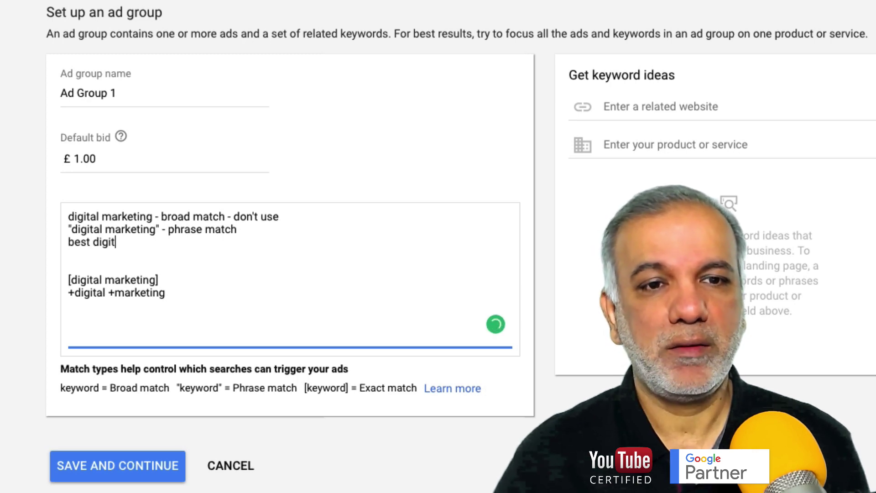
pyautogui.write('al marketing')
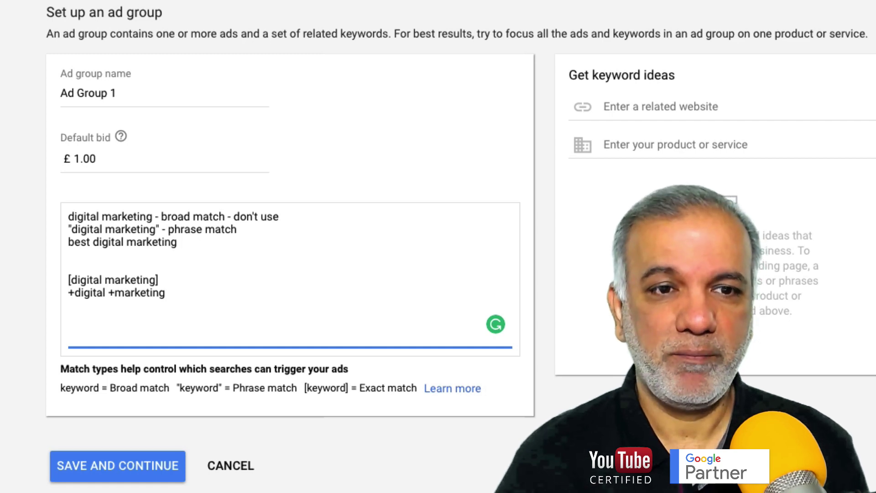
pyautogui.press('Return')
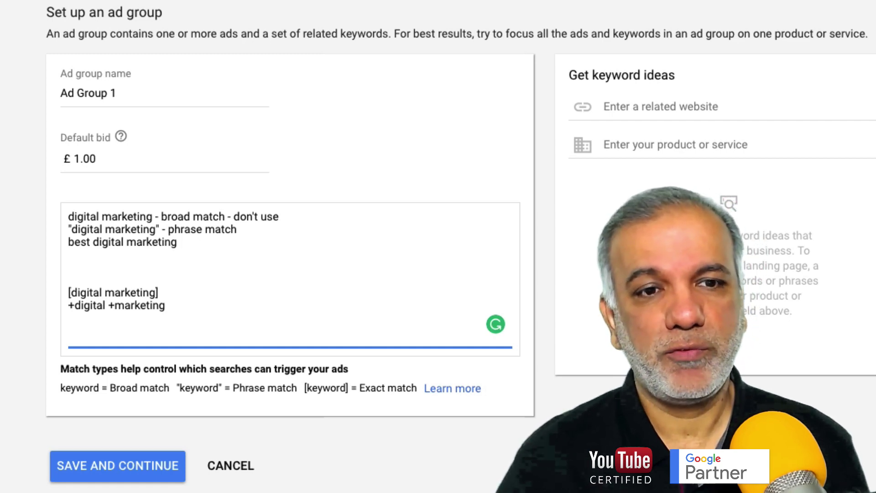
pyautogui.write('digital ma')
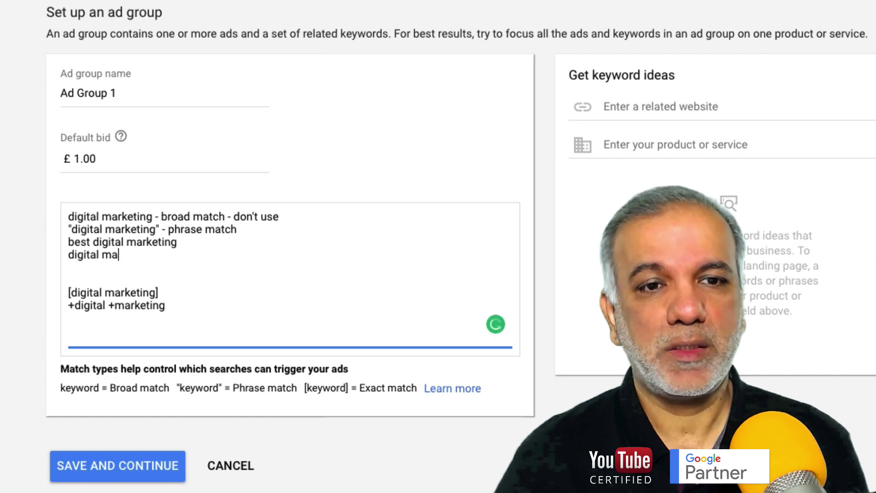
pyautogui.write('rketing ')
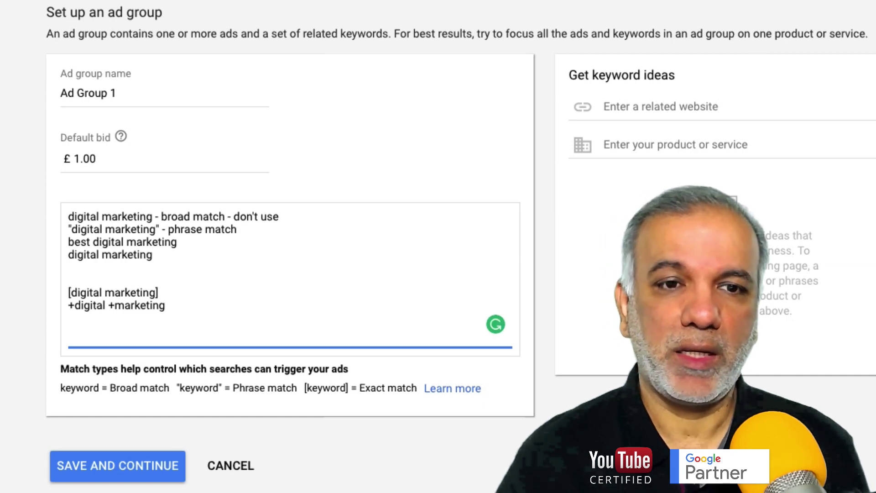
pyautogui.write('videos')
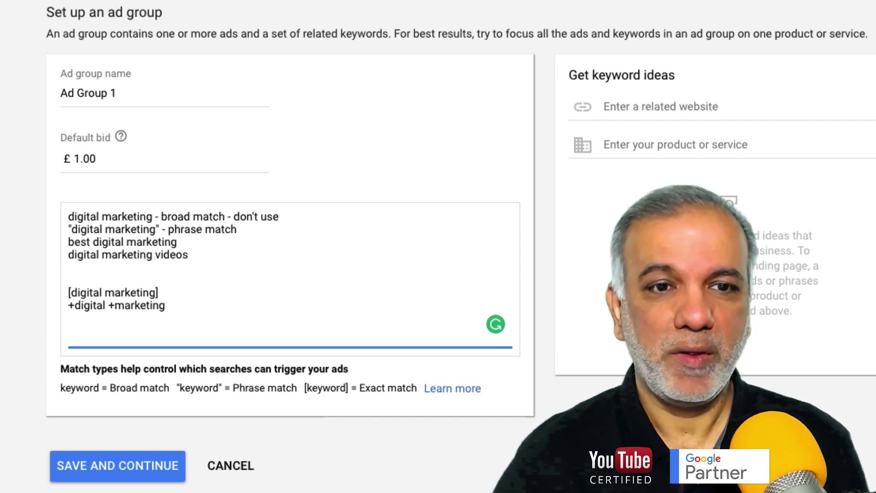
pyautogui.moveTo(93, 241); pyautogui.dragTo(179, 242)
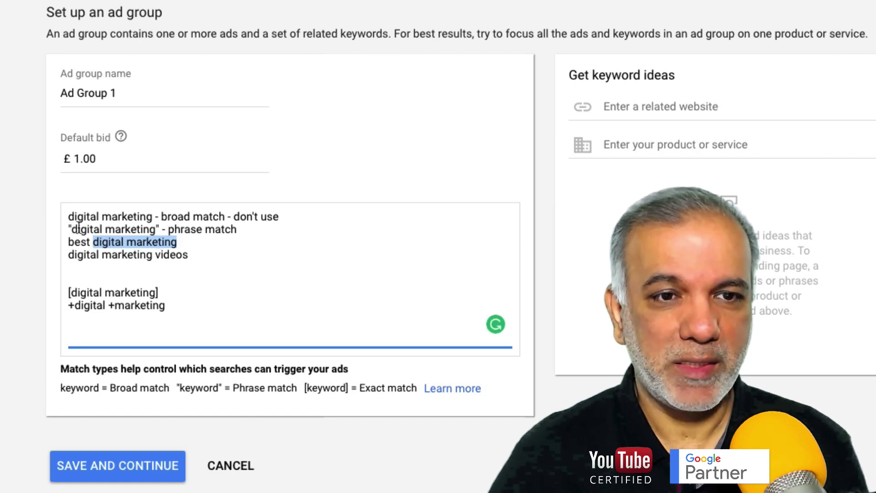
pyautogui.moveTo(72, 229); pyautogui.dragTo(156, 229)
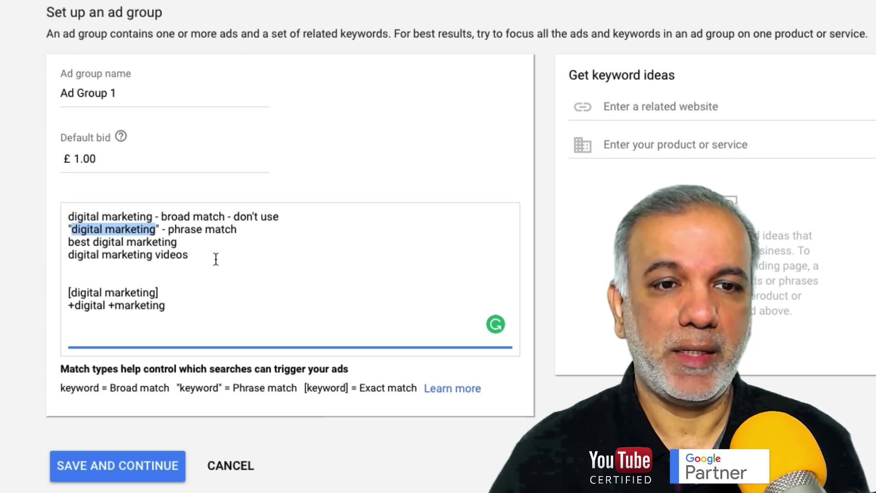
pyautogui.moveTo(68, 256); pyautogui.dragTo(141, 255)
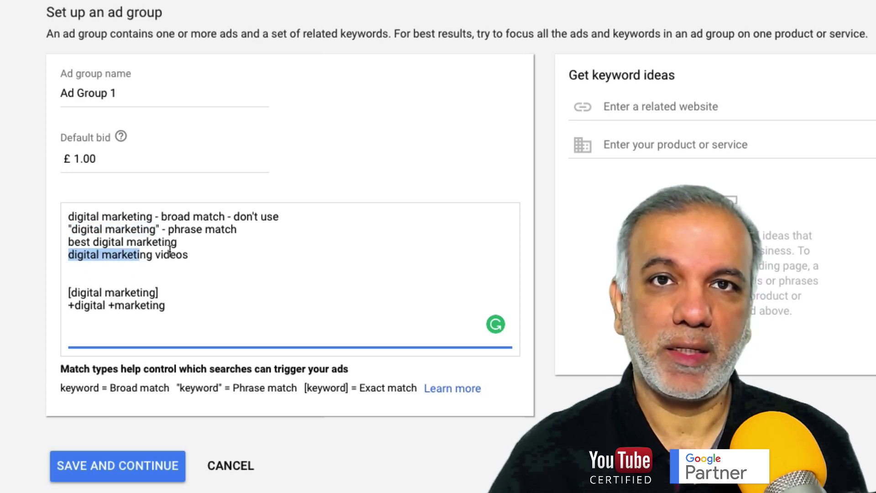
# Step: Enter marketing videos for digital training as another example search on a new line below digital marketing videos
pyautogui.click(199, 255)
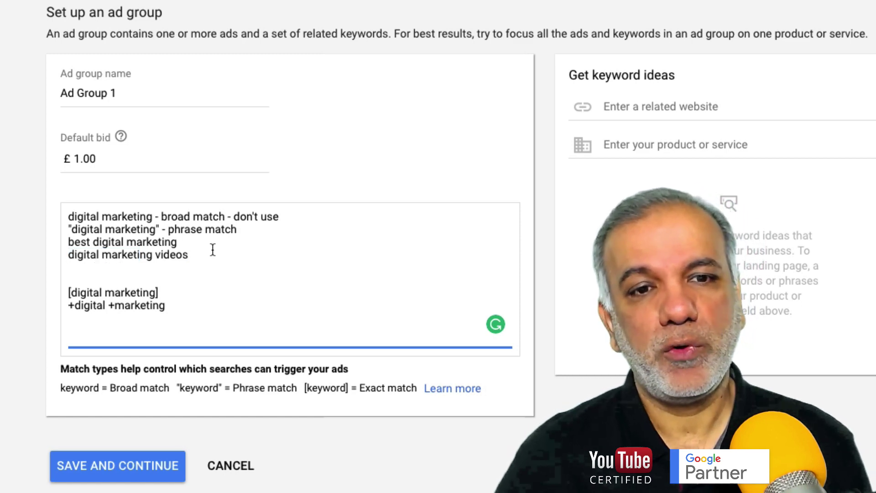
pyautogui.press('Return')
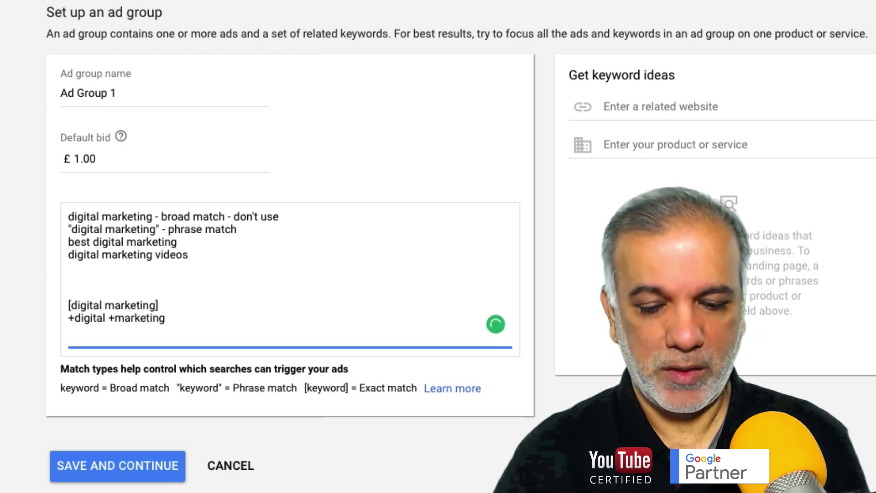
pyautogui.write('mark')
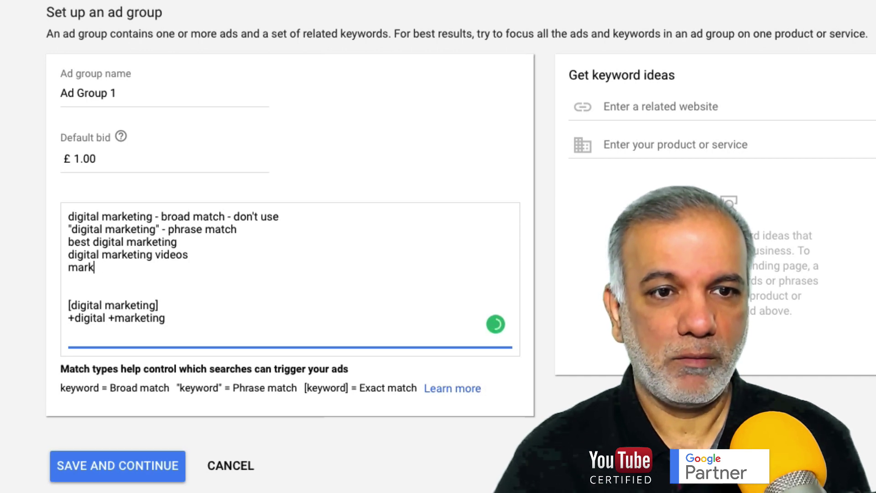
pyautogui.write('eting v')
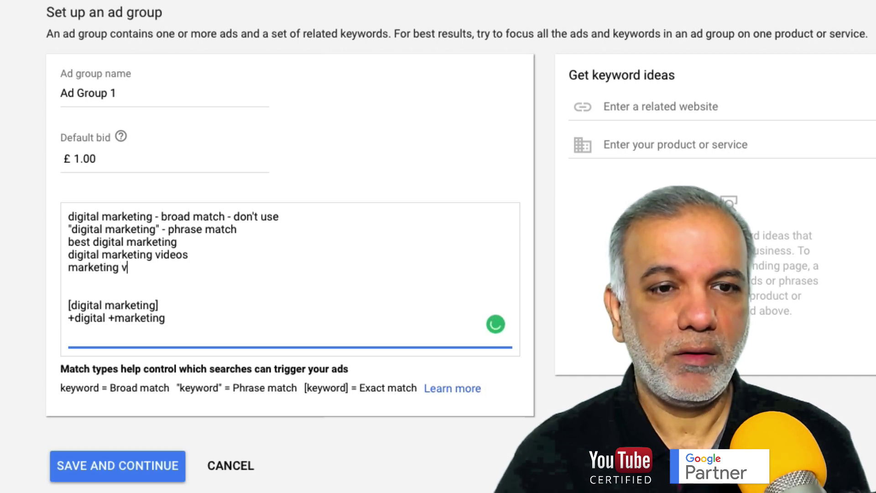
pyautogui.write('ideos for ')
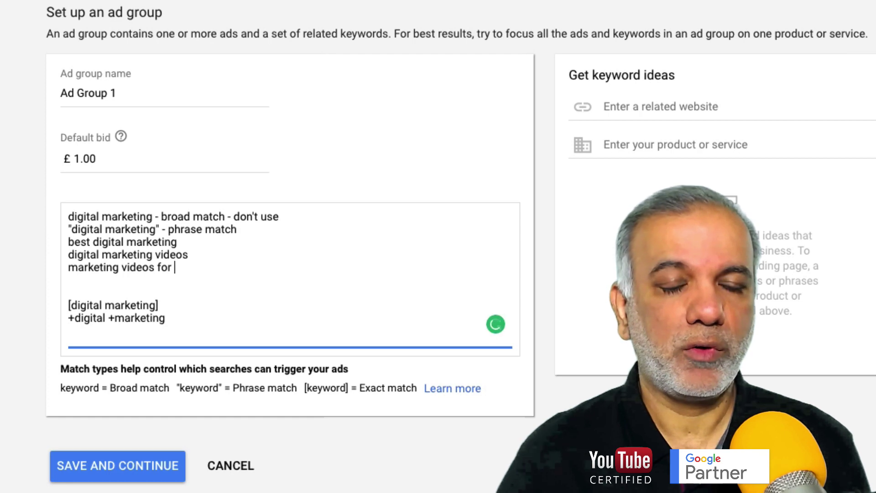
pyautogui.write('digital ')
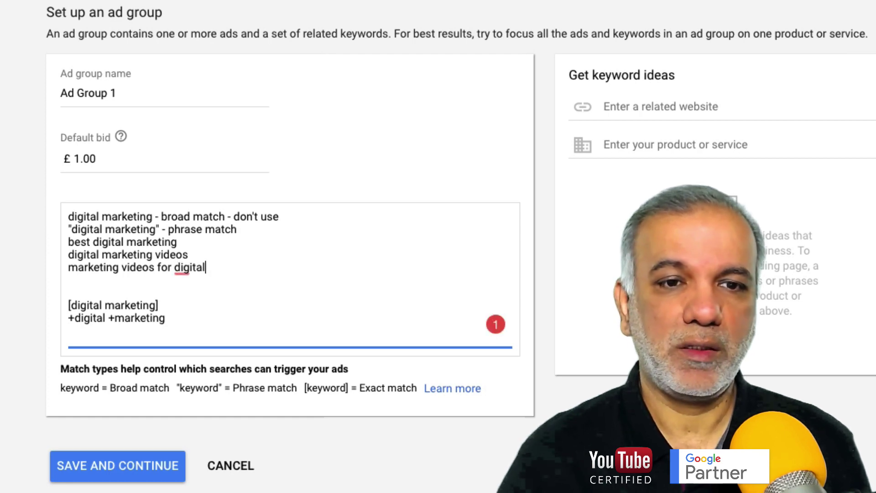
pyautogui.write('training')
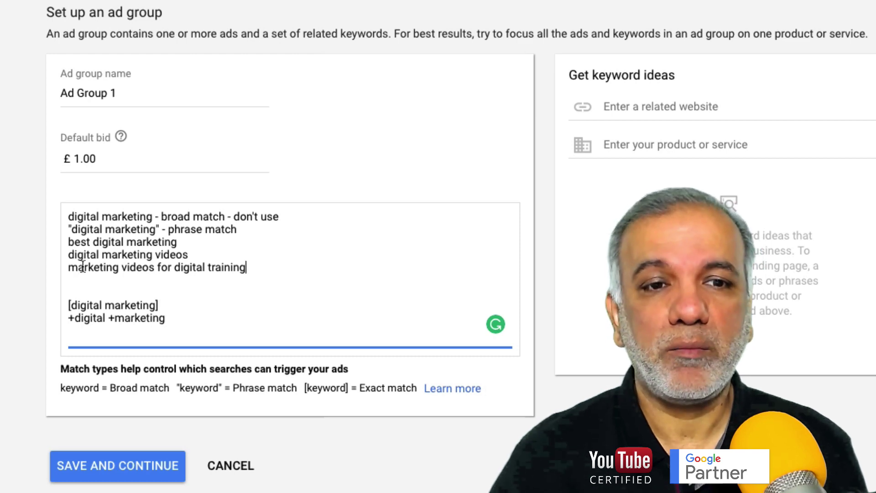
# Step: Delete the example search marketing videos for digital training along with its emptied line
pyautogui.moveTo(68, 268); pyautogui.dragTo(249, 266)
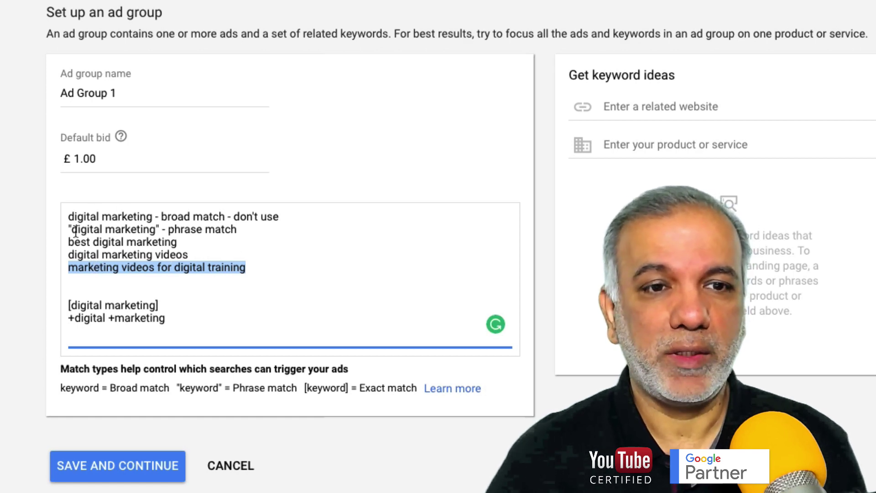
pyautogui.moveTo(72, 229); pyautogui.dragTo(156, 229)
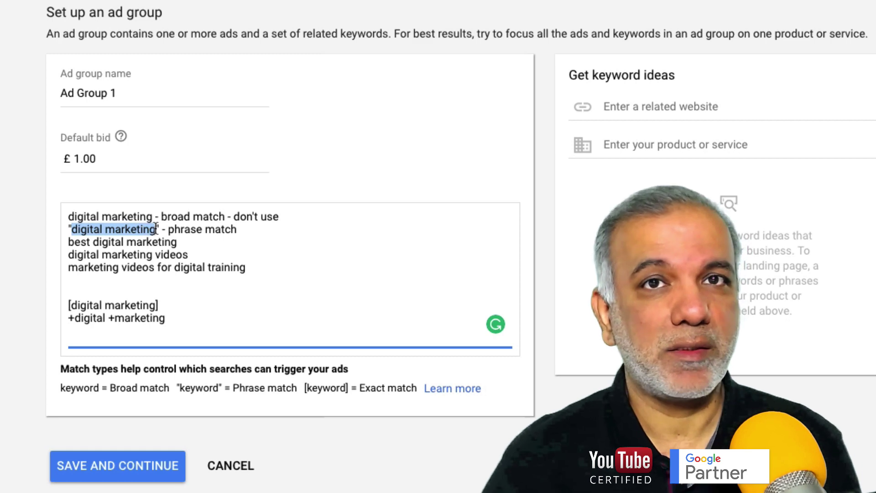
pyautogui.moveTo(251, 267); pyautogui.dragTo(59, 269)
pyautogui.press('BackSpace')
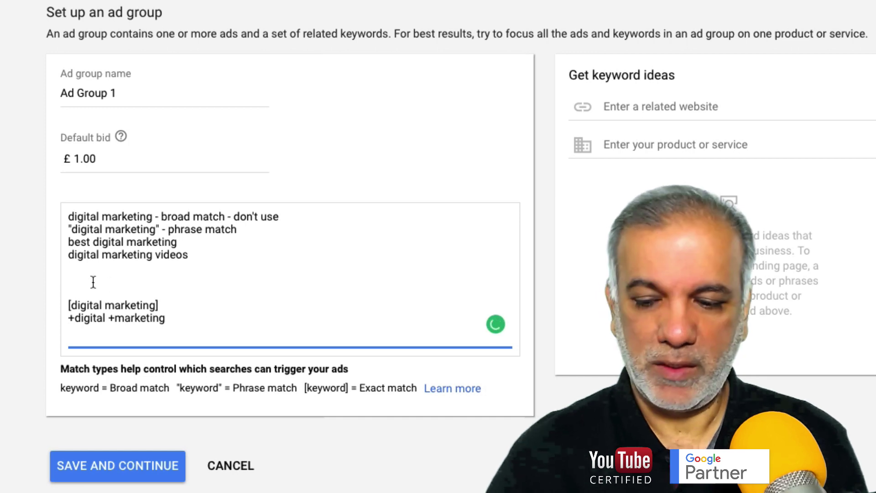
pyautogui.press('Delete')
# Step: Annotate the keyword [digital marketing] with the note "- exact match" on the same line
pyautogui.click(186, 293)
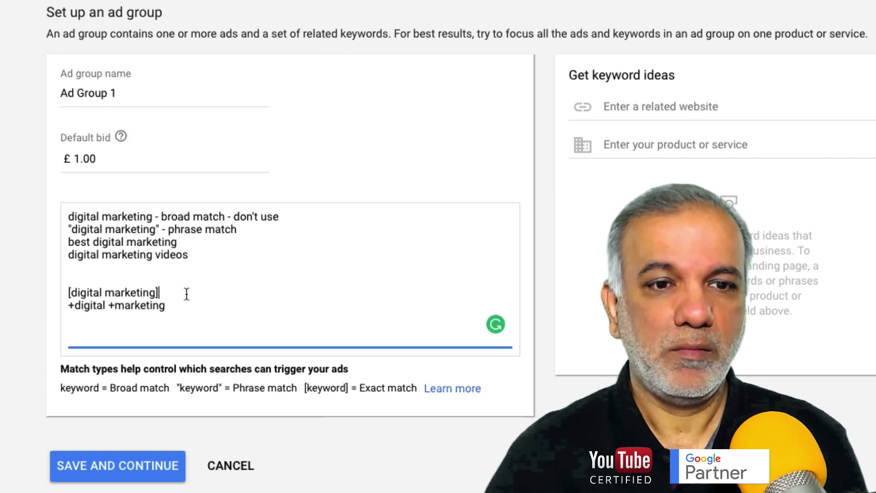
pyautogui.press('Return')
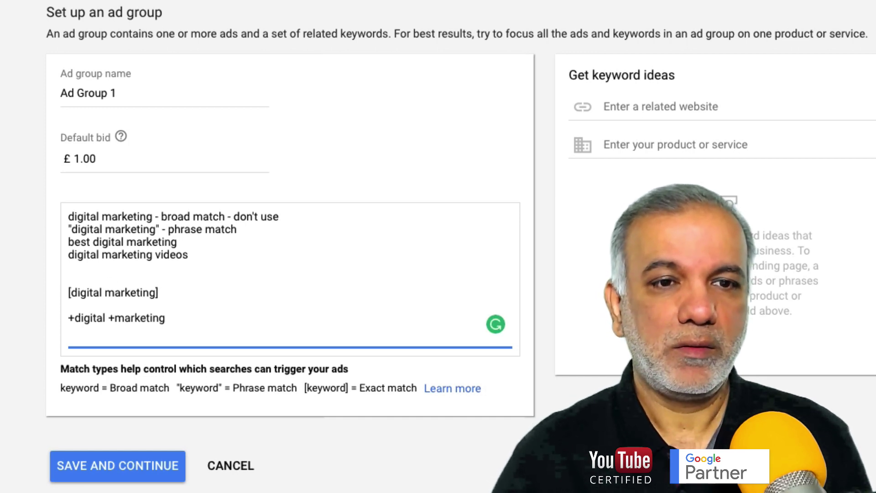
pyautogui.press('Delete')
pyautogui.write('- exact ')
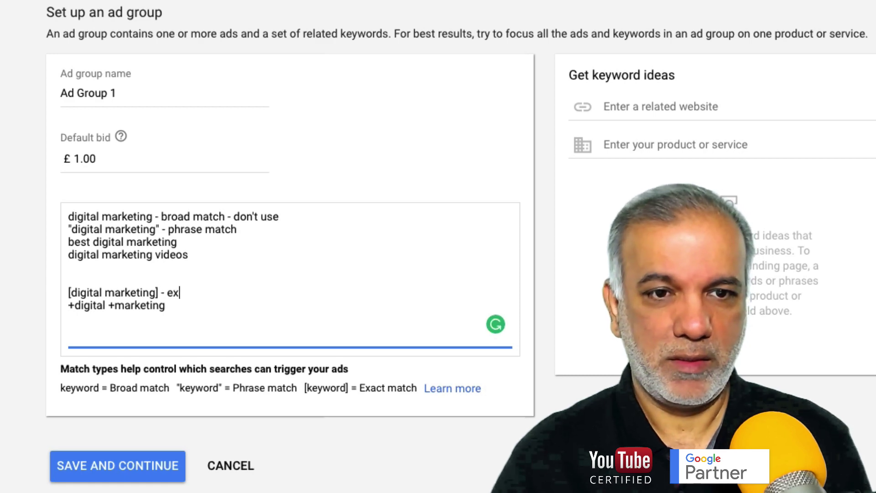
pyautogui.write('match')
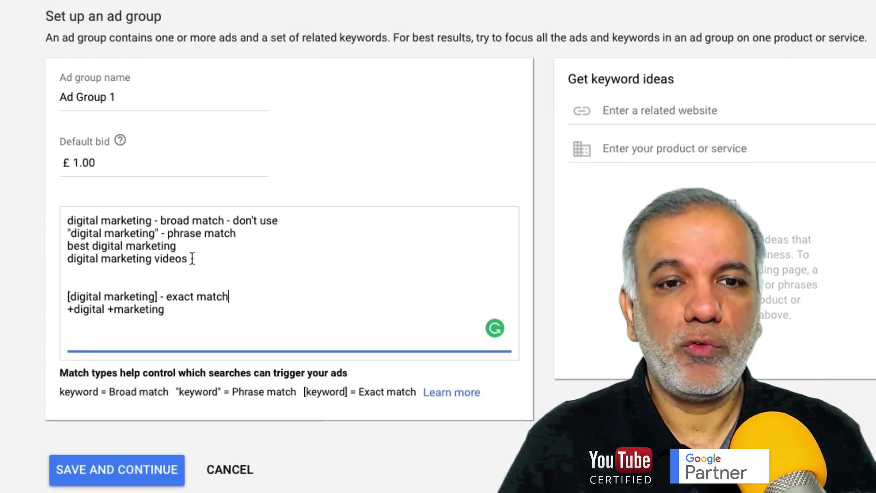
# Step: Compare the two example searches below the phrase match keyword with the exact match keyword [digital marketing]
pyautogui.moveTo(188, 259); pyautogui.dragTo(67, 259)
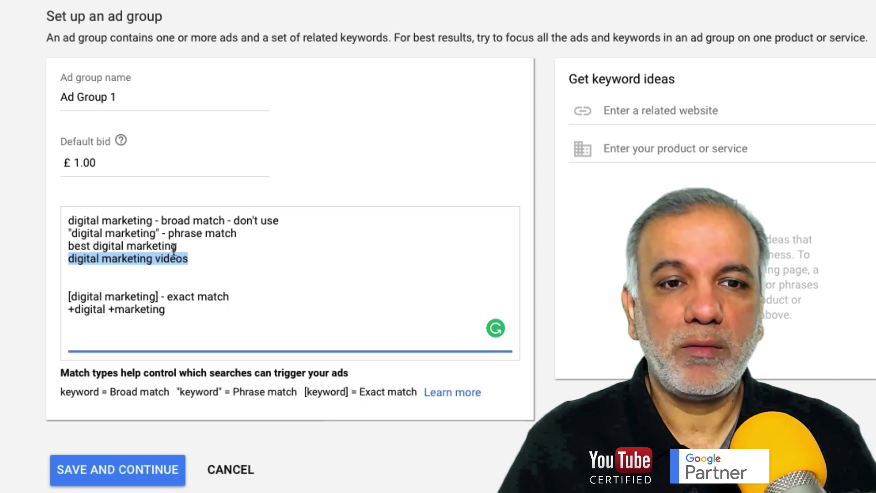
pyautogui.moveTo(179, 246); pyautogui.dragTo(69, 244)
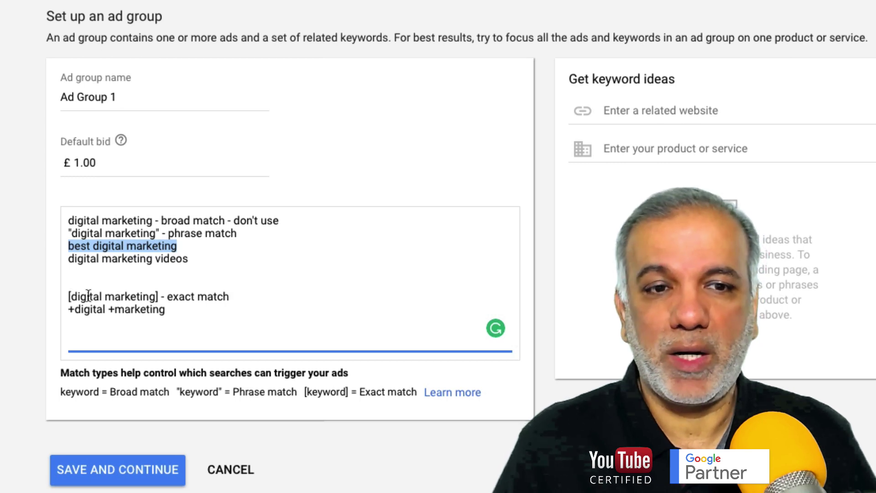
pyautogui.click(71, 296)
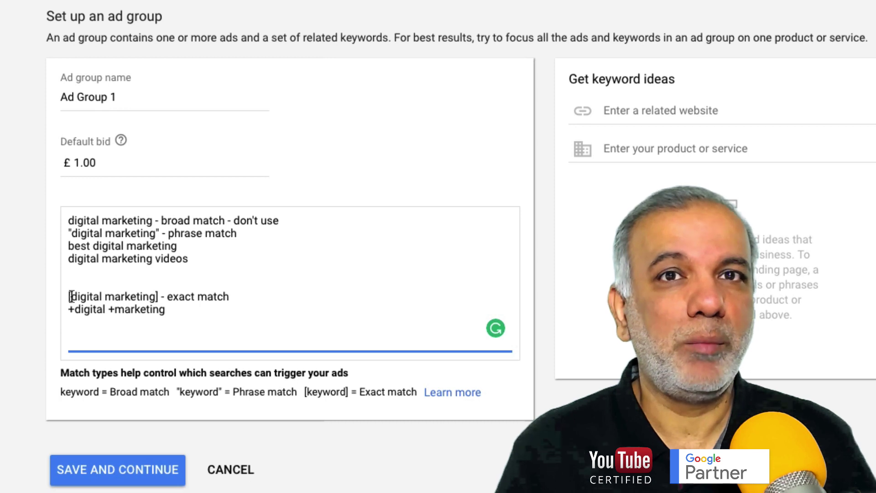
pyautogui.moveTo(71, 297); pyautogui.dragTo(157, 299)
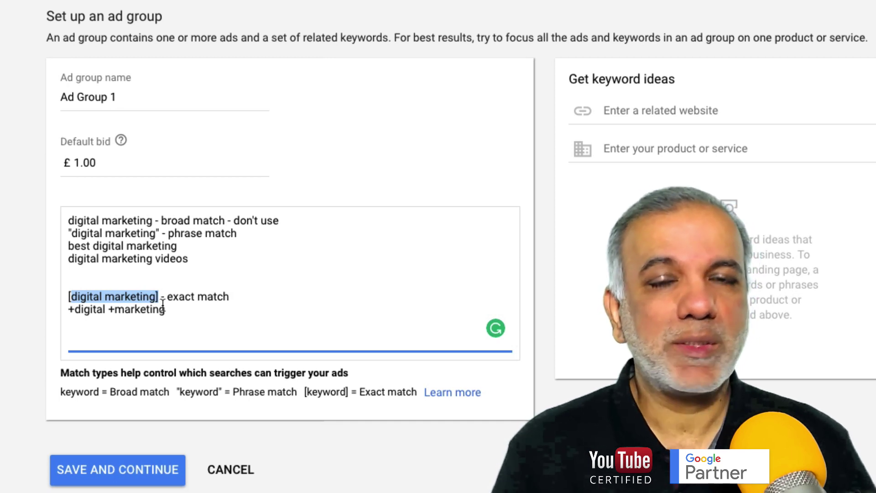
pyautogui.click(76, 298)
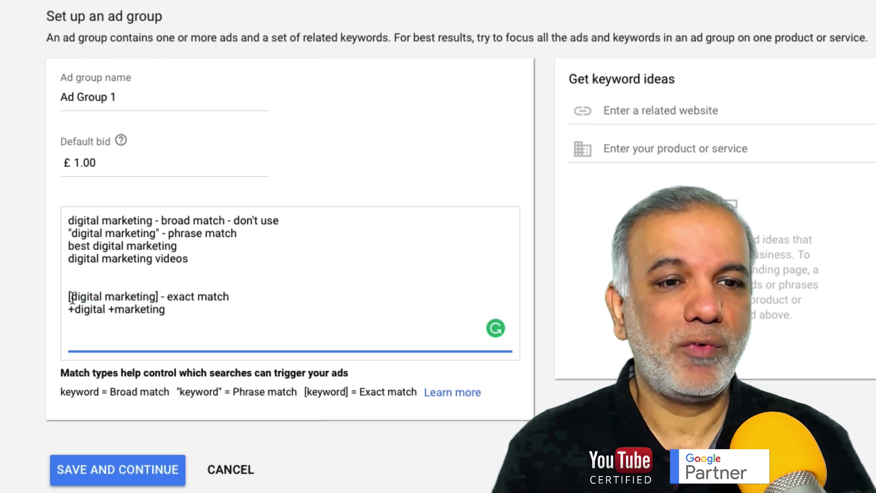
pyautogui.moveTo(69, 297); pyautogui.dragTo(160, 298)
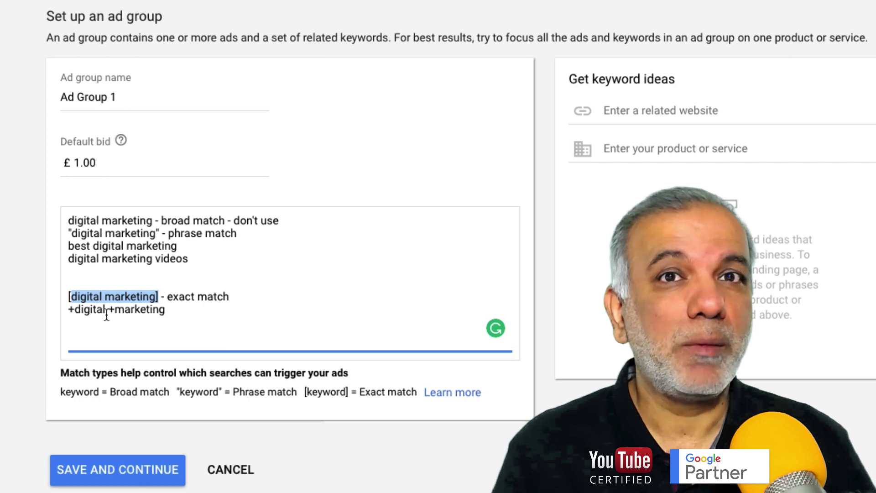
# Step: Insert a blank line above +digital +marketing and annotate that keyword with the note "- broad modified"
pyautogui.click(254, 299)
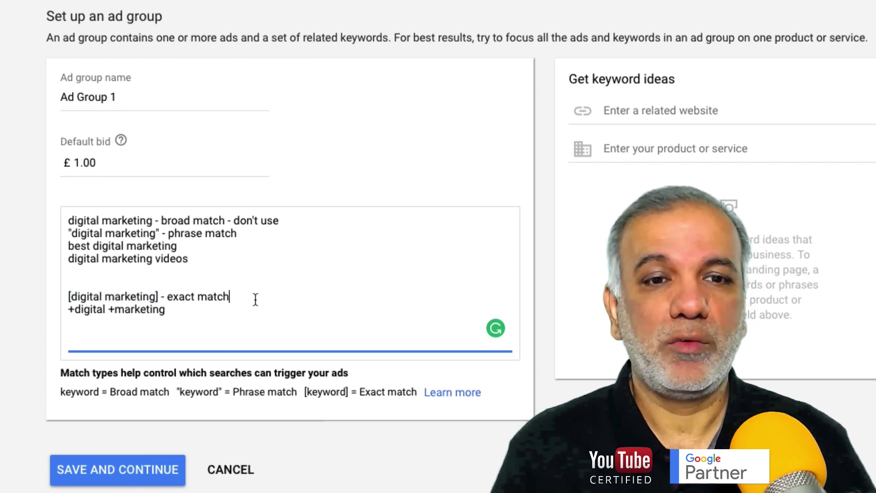
pyautogui.press('Return')
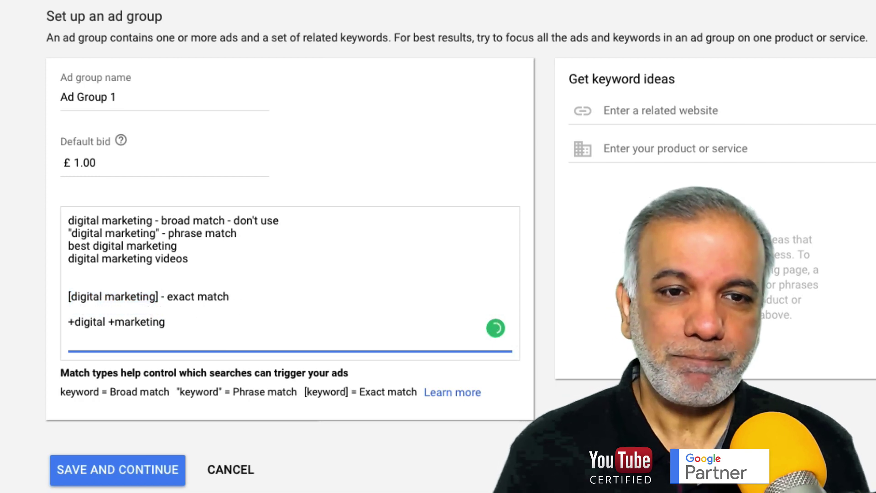
pyautogui.click(190, 322)
pyautogui.write('- br')
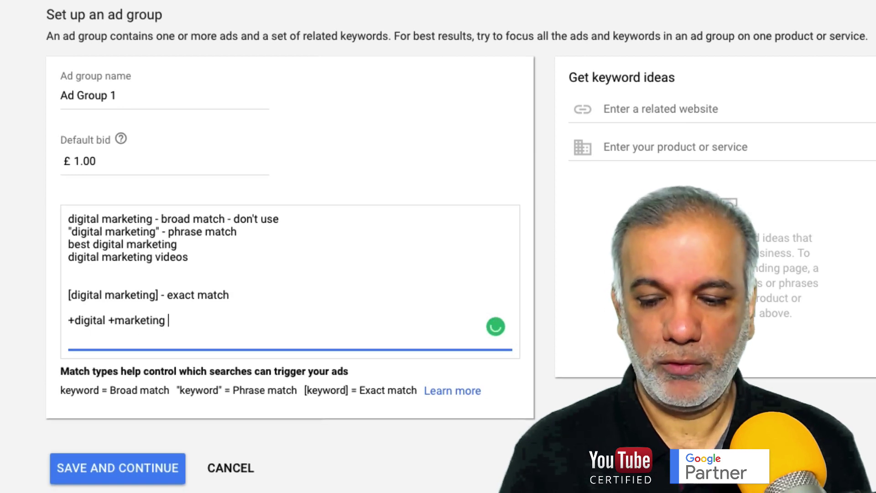
pyautogui.write('ao')
pyautogui.press('BackSpace')
pyautogui.press('BackSpace')
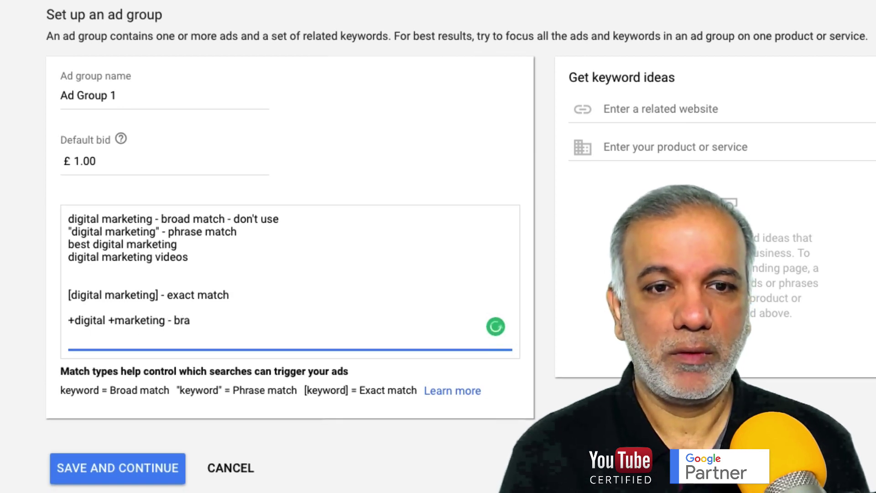
pyautogui.write('oad m')
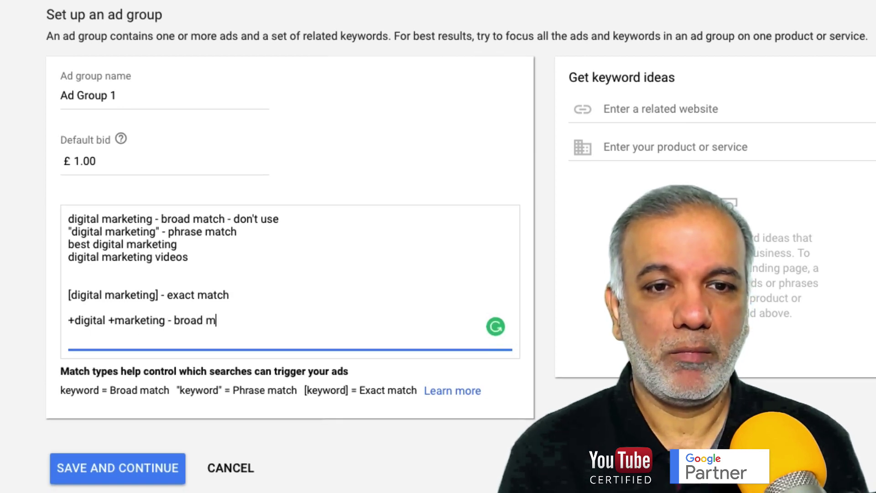
pyautogui.write('odified')
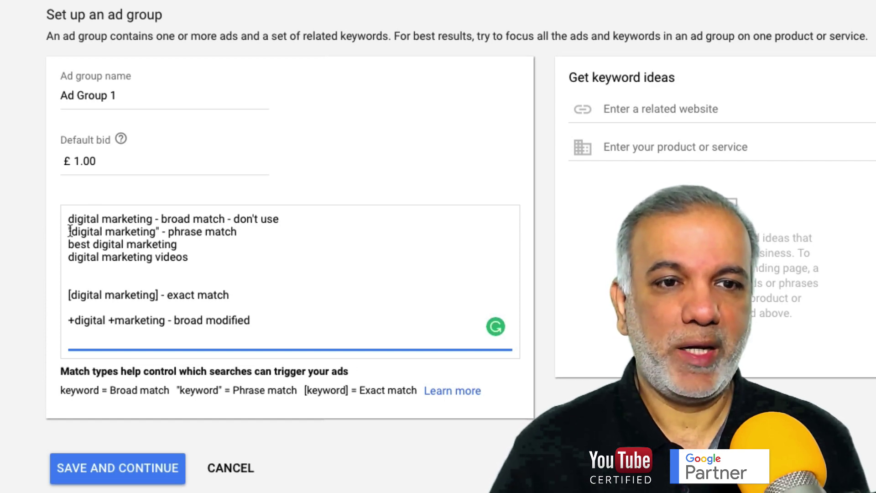
# Step: Enter top digital marketing videos as an example search on a new line below the +digital +marketing keyword
pyautogui.moveTo(71, 231); pyautogui.dragTo(153, 227)
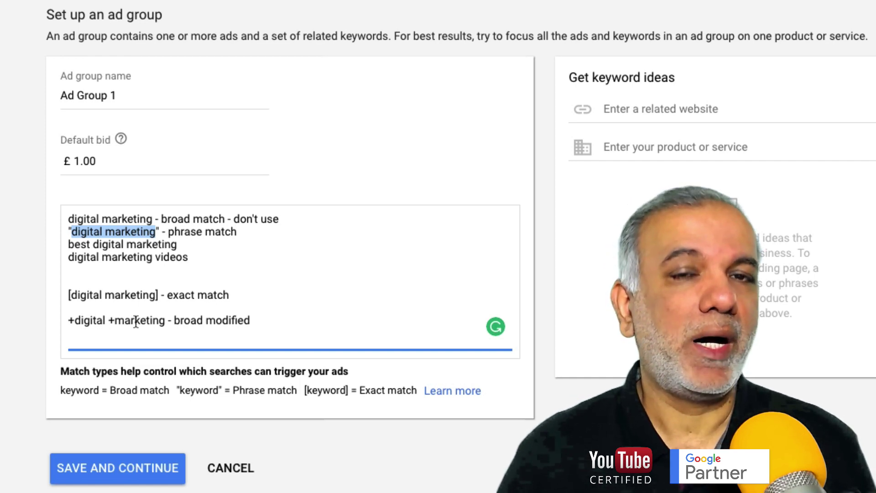
pyautogui.click(282, 319)
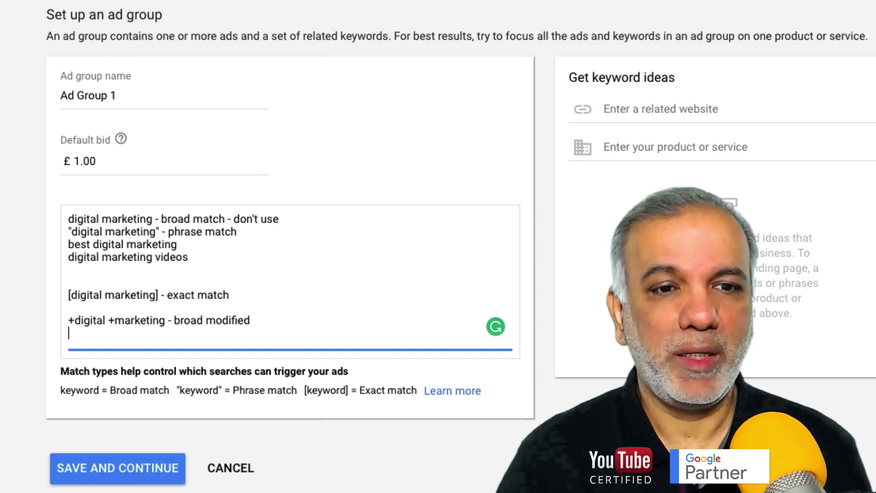
pyautogui.press('Return')
pyautogui.write('top digit')
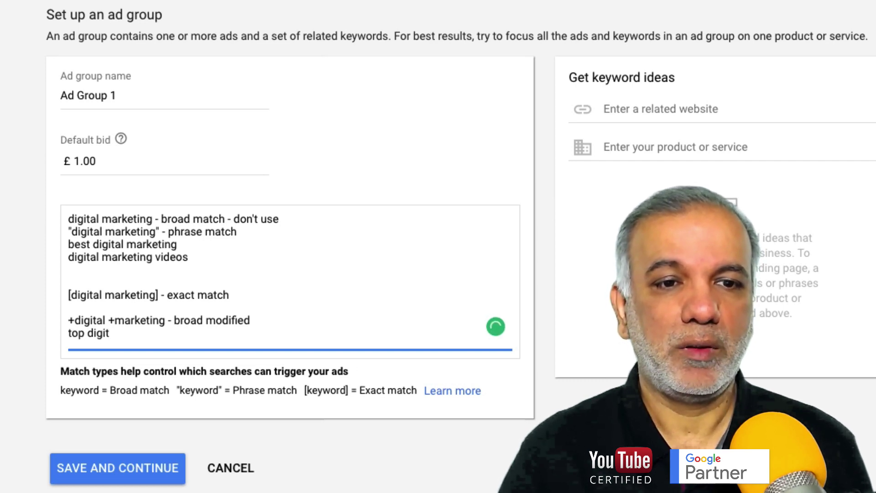
pyautogui.write('al')
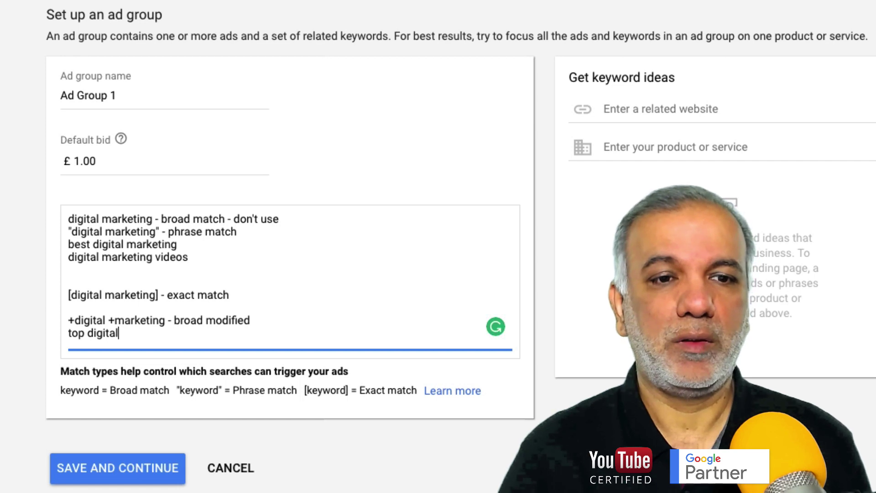
pyautogui.write(' marketing ')
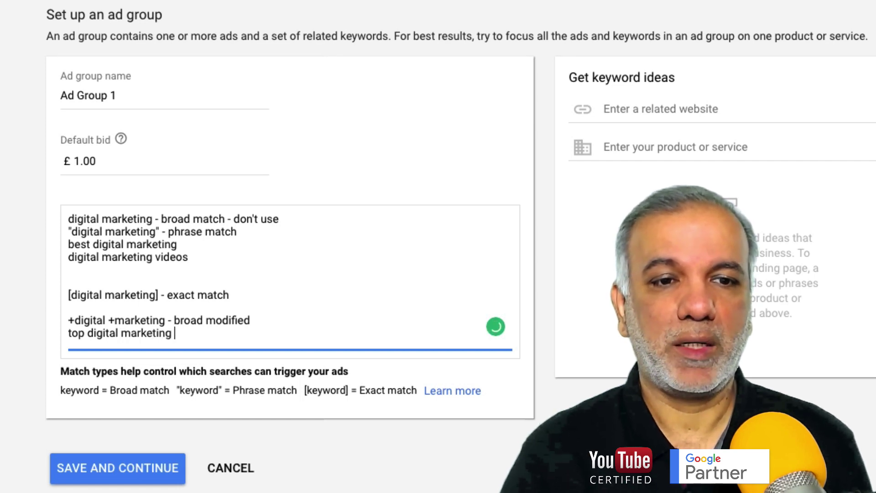
pyautogui.write('videos')
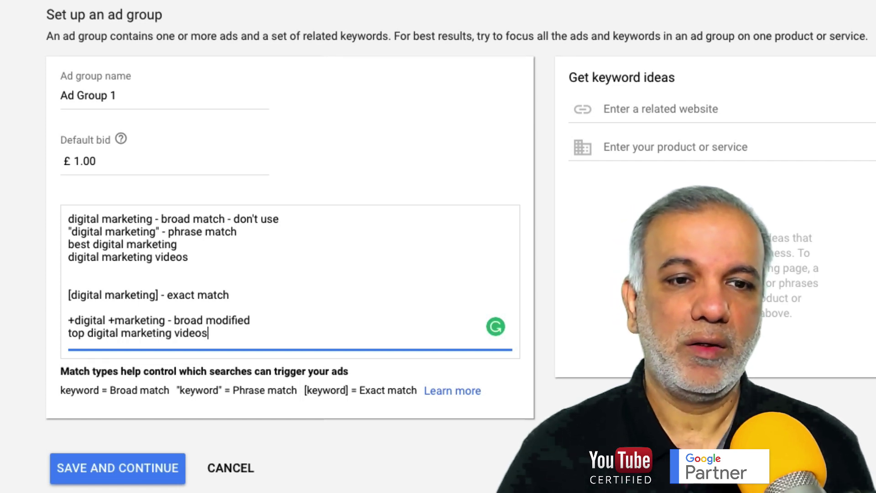
# Step: Enter marketing for digital printing company as a second example search on a new line below the +digital +marketing keyword
pyautogui.press('Return')
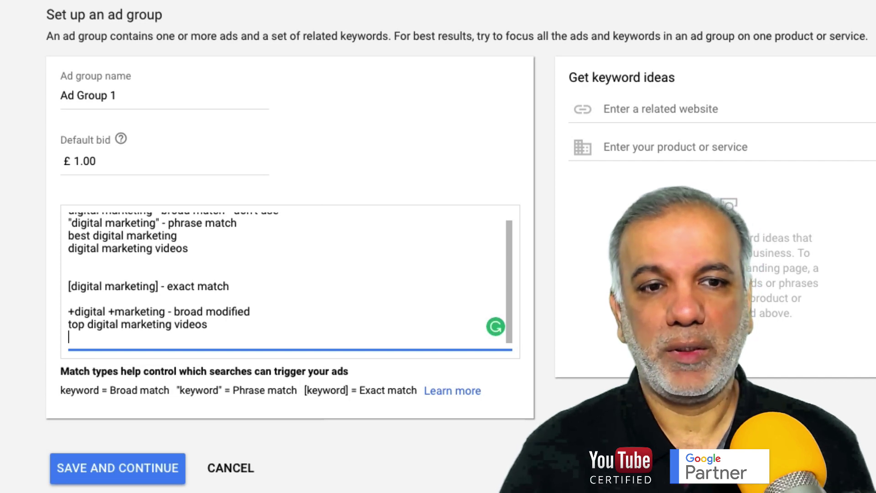
pyautogui.write('marketing ')
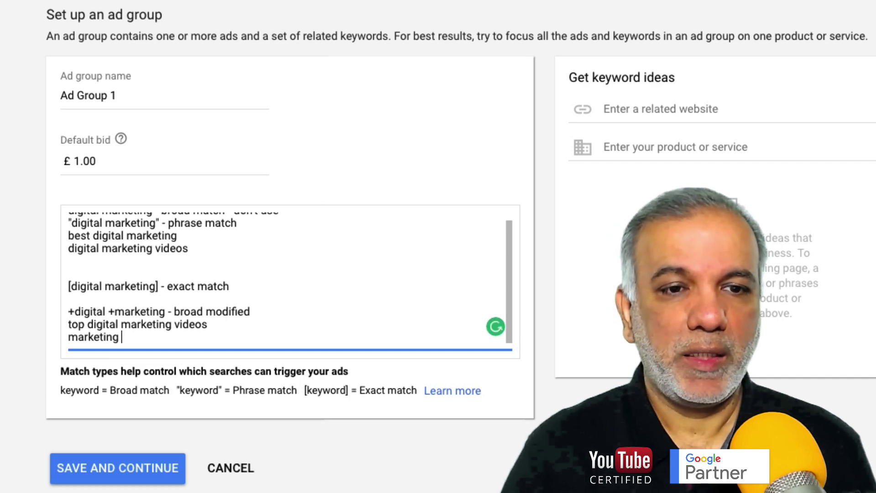
pyautogui.write('for digit')
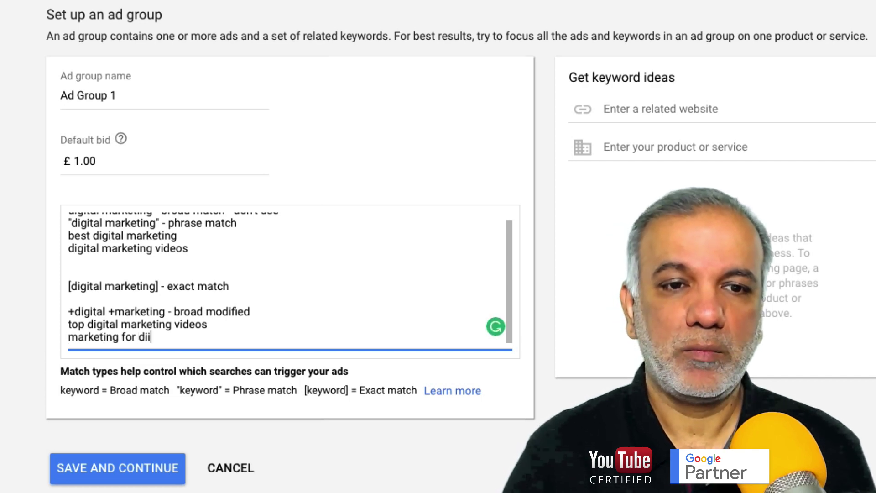
pyautogui.write('al ')
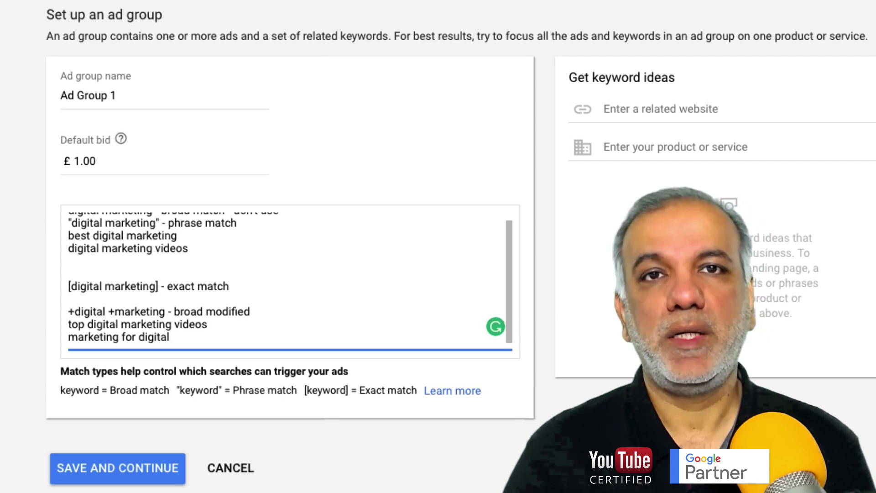
pyautogui.write('printing compan')
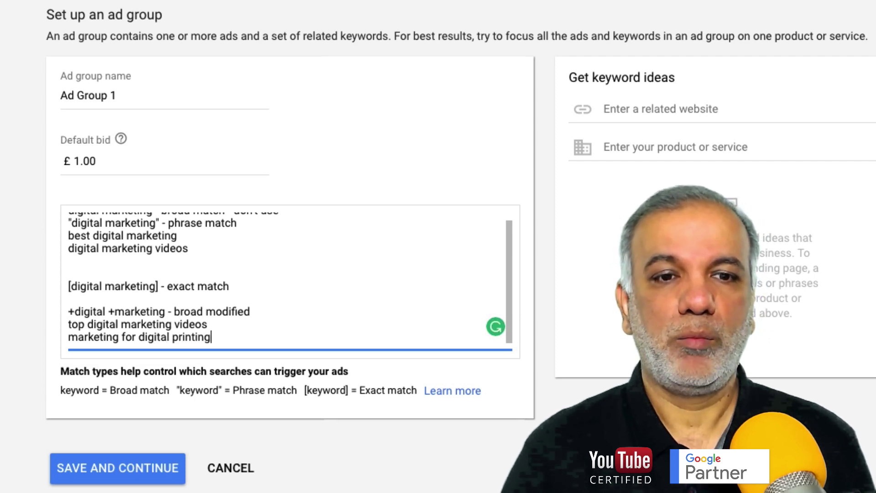
pyautogui.write('y')
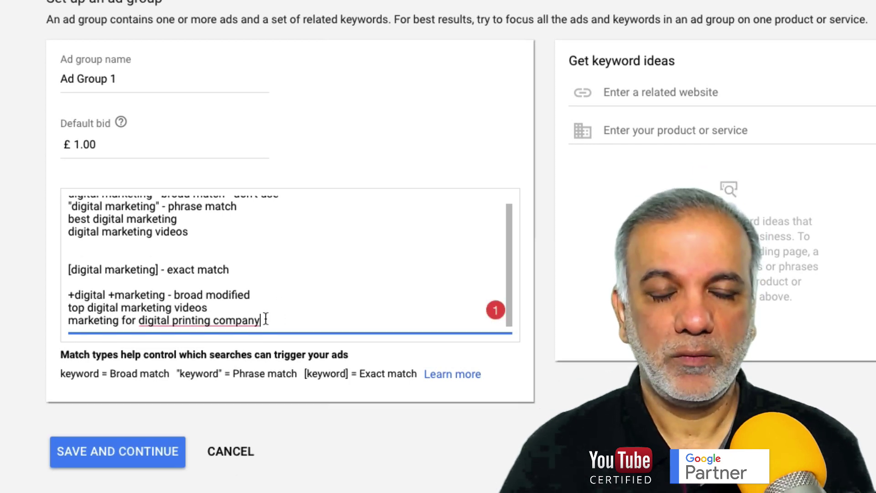
pyautogui.moveTo(260, 336); pyautogui.dragTo(80, 332)
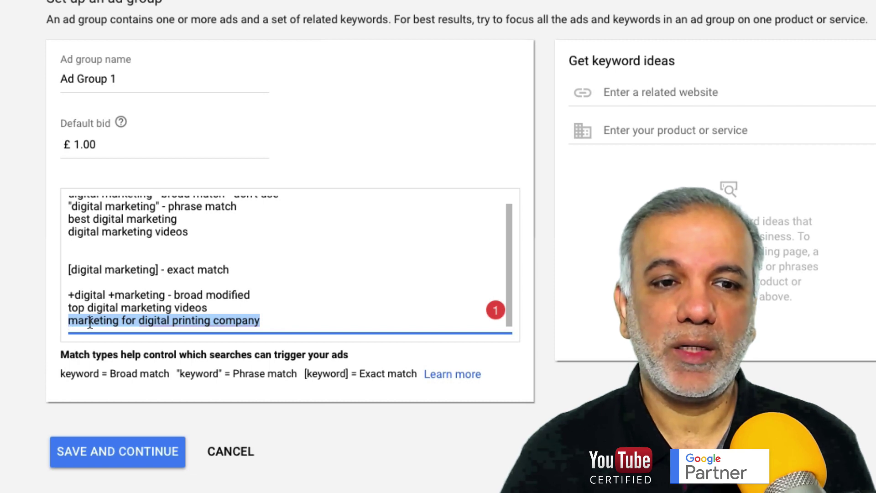
pyautogui.click(75, 321)
pyautogui.moveTo(147, 322)
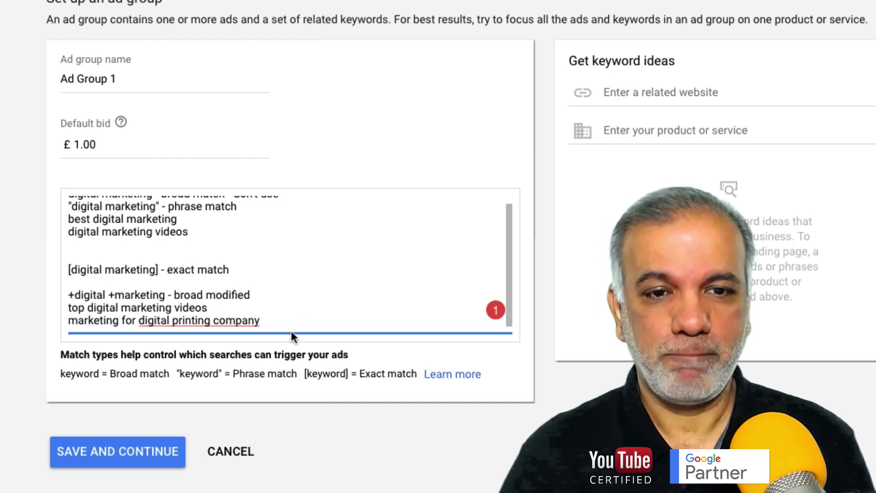
# Step: Delete both example searches below the +digital +marketing keyword and the blank line above that keyword
pyautogui.moveTo(283, 320); pyautogui.dragTo(57, 312)
pyautogui.press('BackSpace')
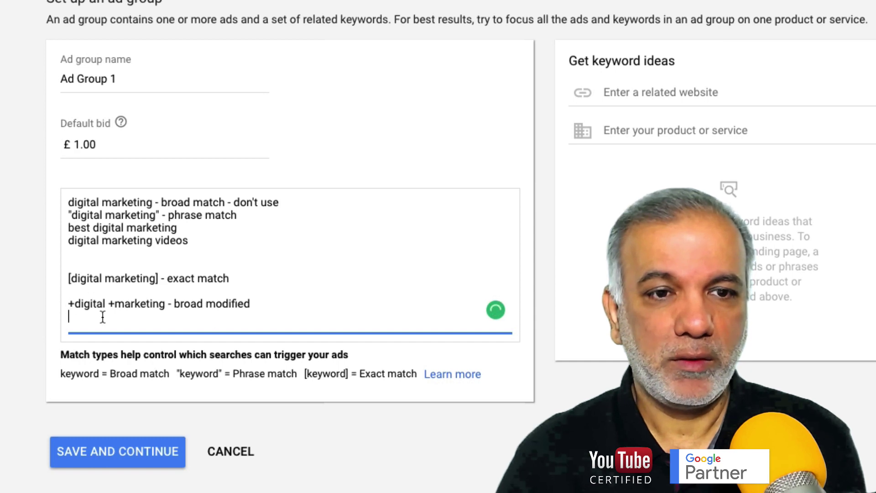
pyautogui.press('BackSpace')
pyautogui.press('BackSpace')
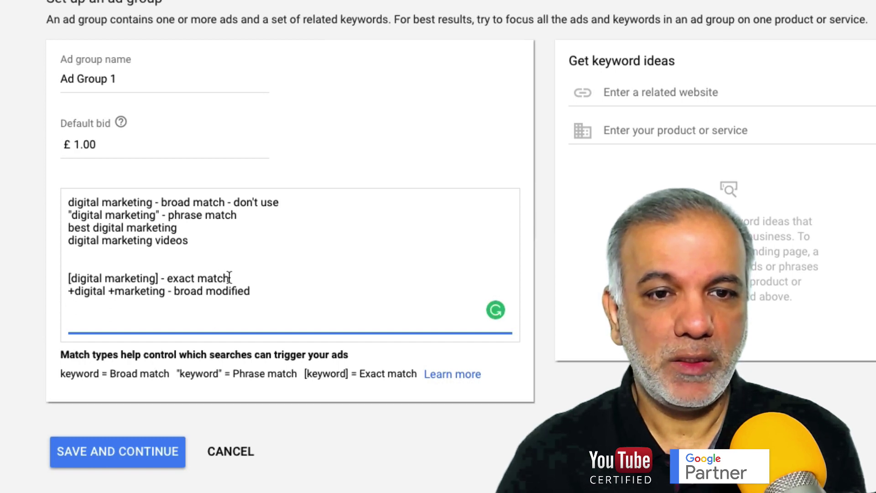
# Step: Delete the exact match line, the phrase match line and the phrase match keyword's two example searches
pyautogui.moveTo(229, 276); pyautogui.dragTo(51, 280)
pyautogui.press('BackSpace')
pyautogui.press('BackSpace')
pyautogui.press('BackSpace')
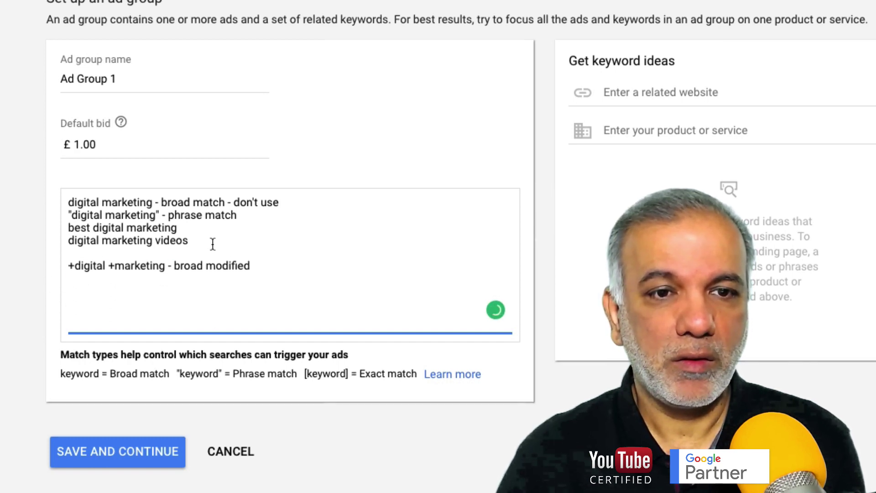
pyautogui.moveTo(212, 243); pyautogui.dragTo(42, 212)
pyautogui.press('BackSpace')
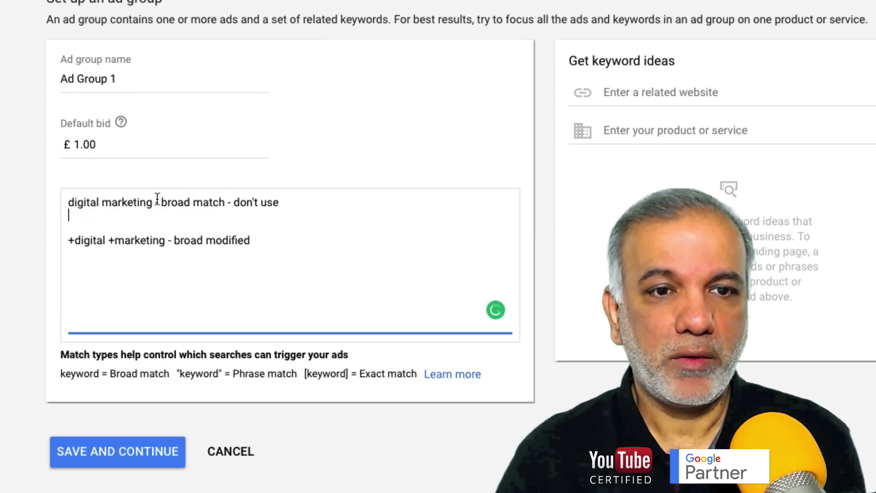
# Step: Strip the match type notes from digital marketing and +digital +marketing, and remove the blank lines between the two keywords
pyautogui.moveTo(205, 199); pyautogui.dragTo(344, 201)
pyautogui.press('BackSpace')
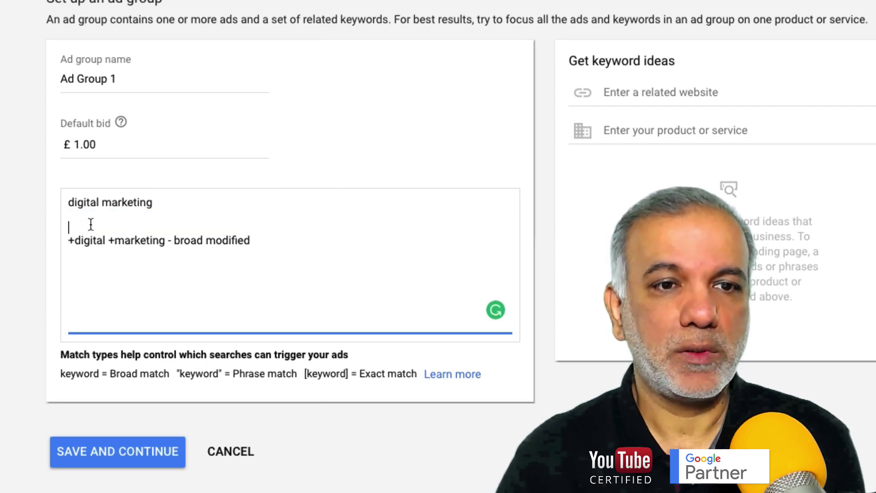
pyautogui.press('BackSpace')
pyautogui.press('BackSpace')
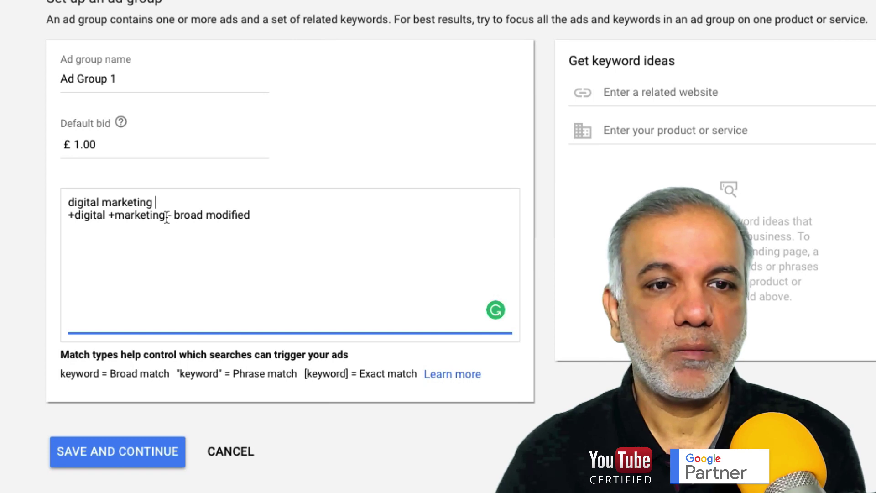
pyautogui.moveTo(167, 218); pyautogui.dragTo(176, 244)
pyautogui.press('BackSpace')
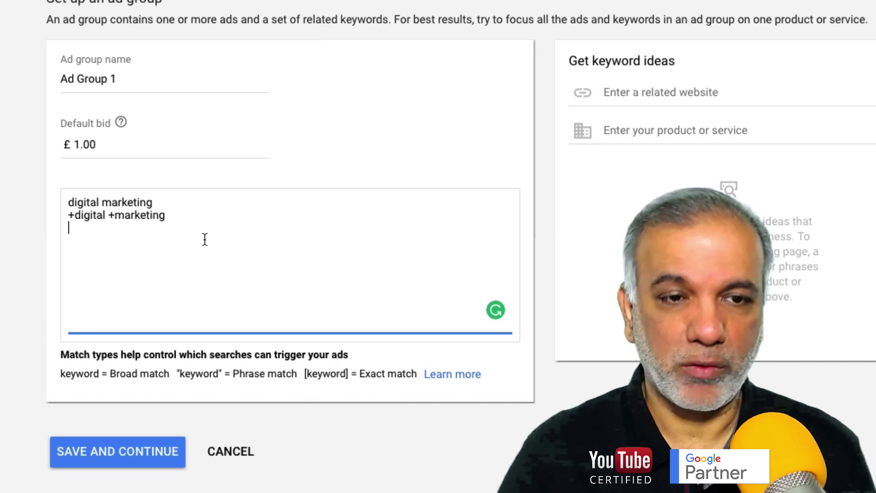
# Step: Add the phrase match keyword "digital marketing" in quotation marks on a new line below +digital +marketing
pyautogui.press('BackSpace')
pyautogui.write('gi')
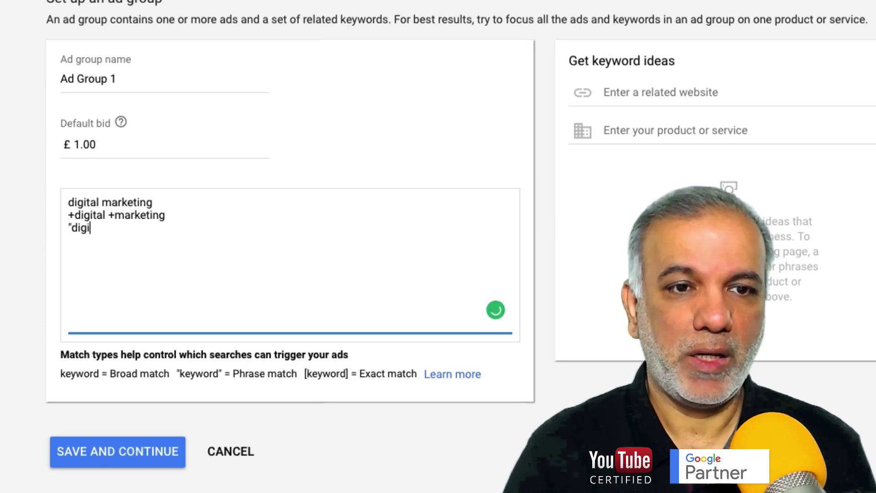
pyautogui.write('tal ')
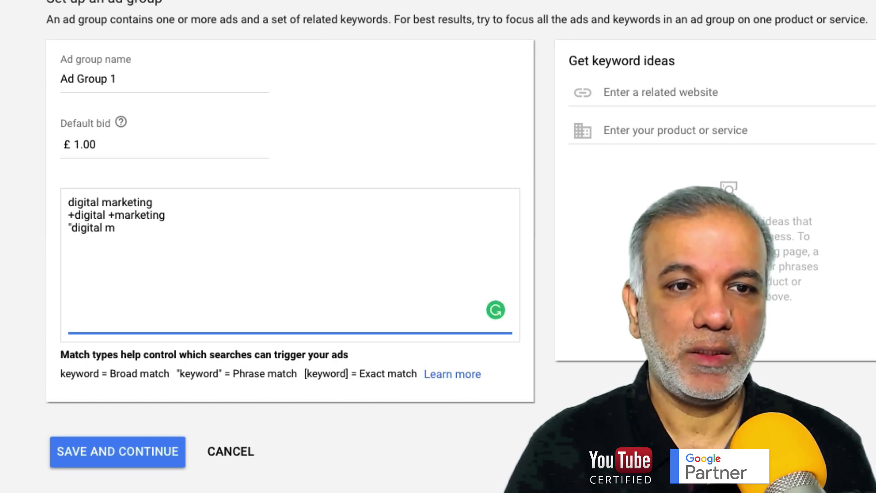
pyautogui.write('marketing')
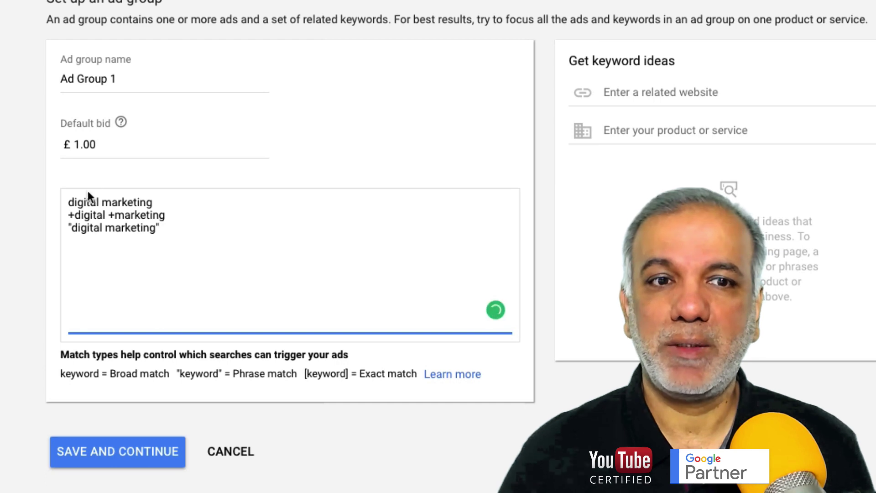
# Step: Enclose the first keyword in square brackets so that it reads [digital marketing]
pyautogui.click(67, 202)
pyautogui.write('[')
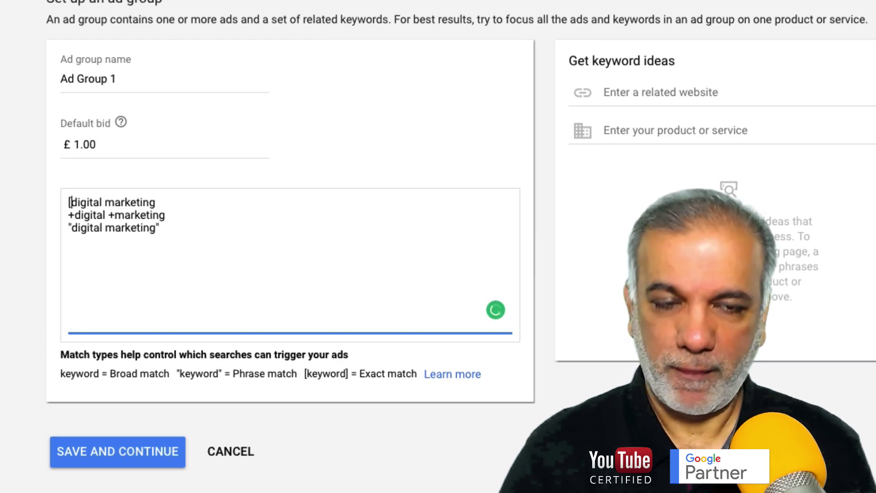
pyautogui.click(178, 203)
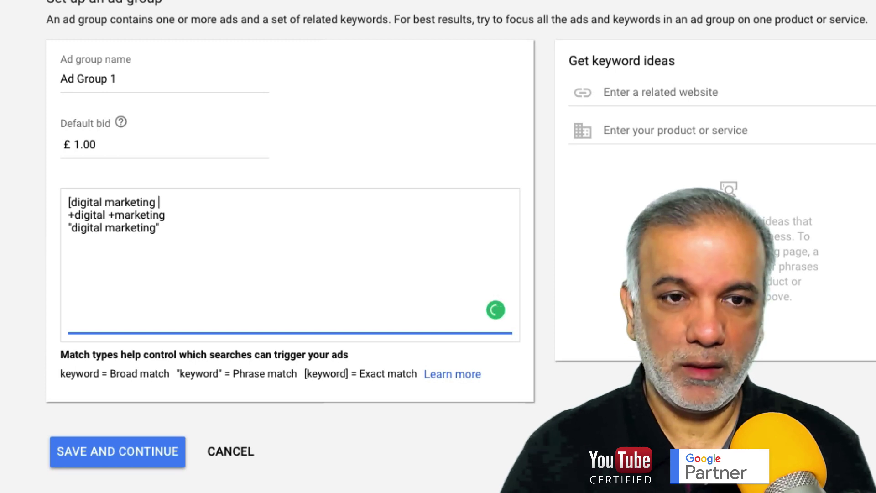
pyautogui.write(']')
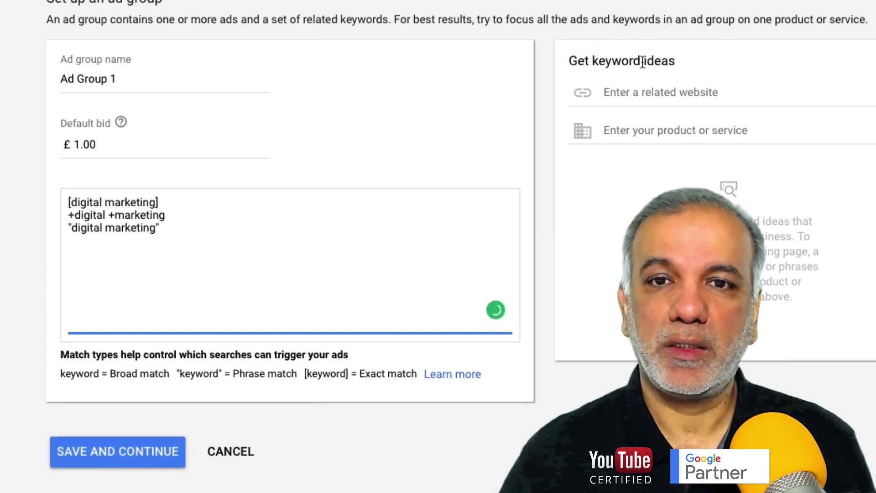
# Step: Clear the whole keyword list and try video marketing as the related website for keyword ideas
pyautogui.moveTo(193, 231); pyautogui.dragTo(26, 184)
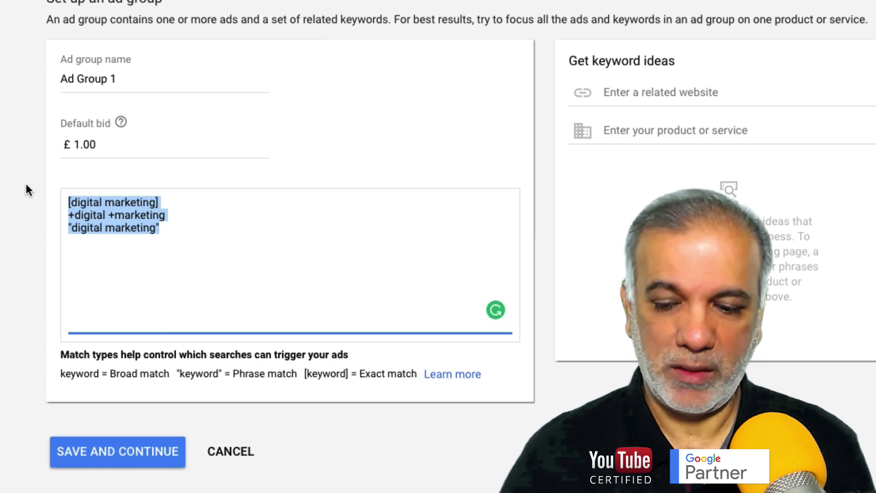
pyautogui.press('BackSpace')
pyautogui.click(651, 93)
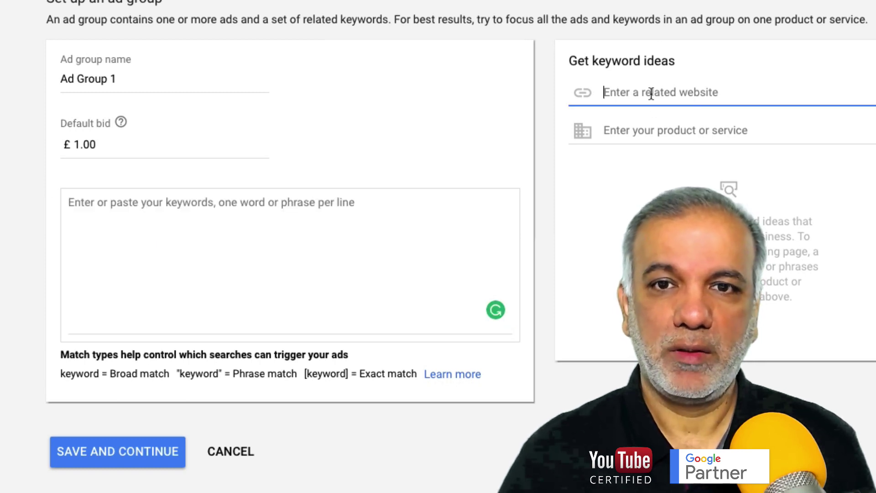
pyautogui.write('vi')
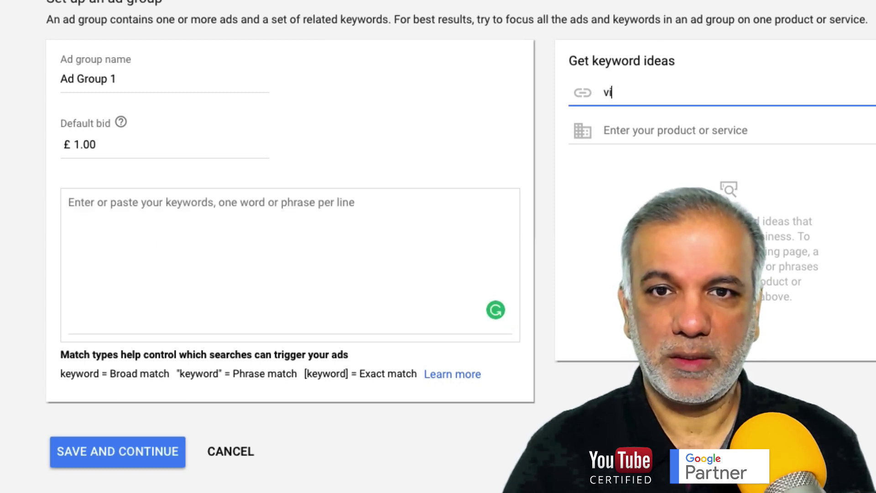
pyautogui.write('deo ')
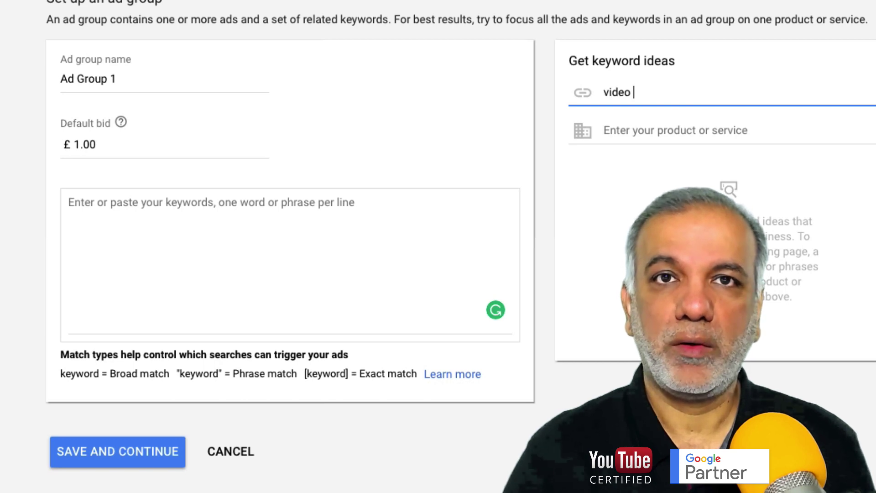
pyautogui.write('marketing')
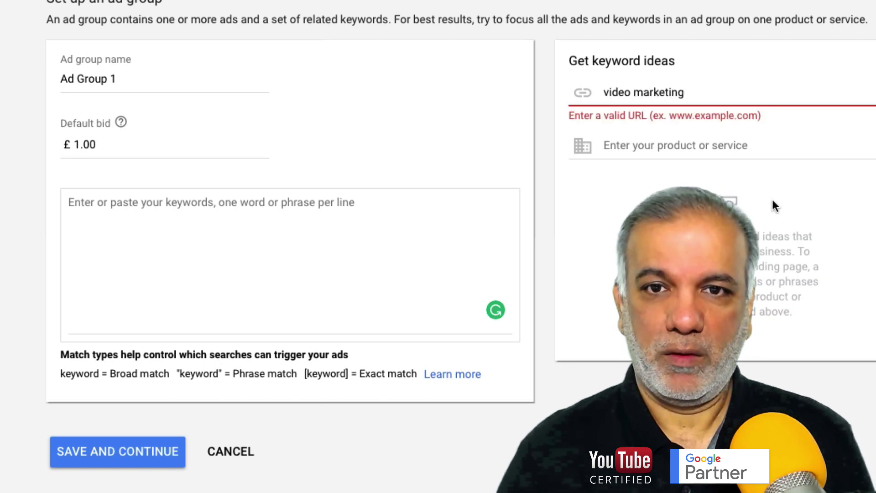
# Step: Move the text video marketing from the related website to the product or service field to get keyword ideas
pyautogui.doubleClick(644, 90)
pyautogui.hotkey('ctrl', 'a')
pyautogui.hotkey('ctrl', 'c')
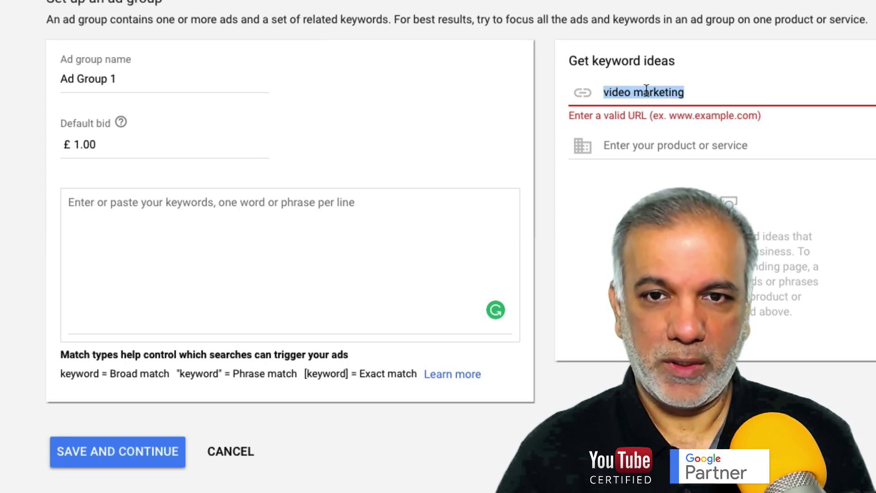
pyautogui.press('BackSpace')
pyautogui.press('Tab')
pyautogui.hotkey('ctrl', 'v')
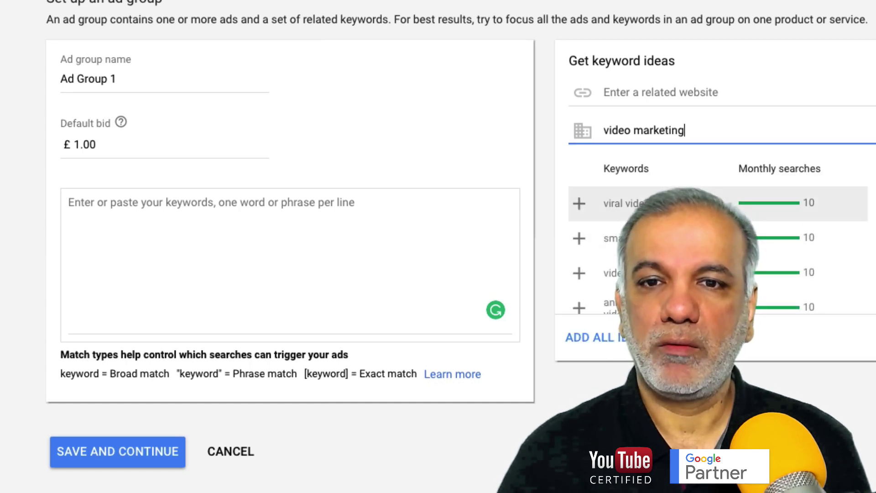
# Step: Browse the keyword ideas for video marketing and add viral video marketing, video seo and promotional video to the ad group
pyautogui.scroll(-4, 684, 251)
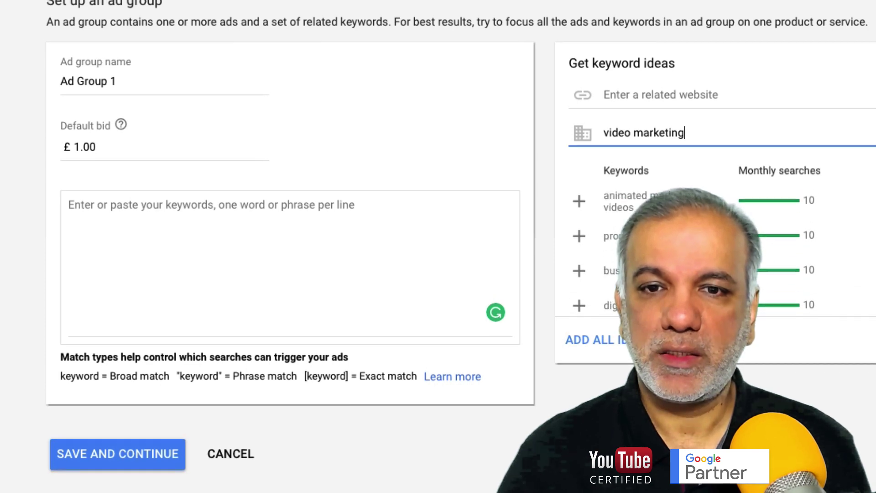
pyautogui.scroll(-3, 685, 251)
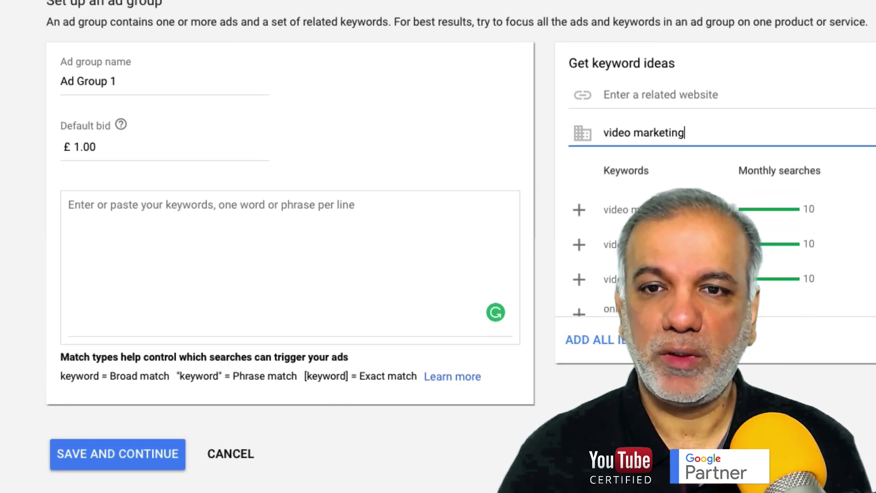
pyautogui.scroll(-5, 684, 251)
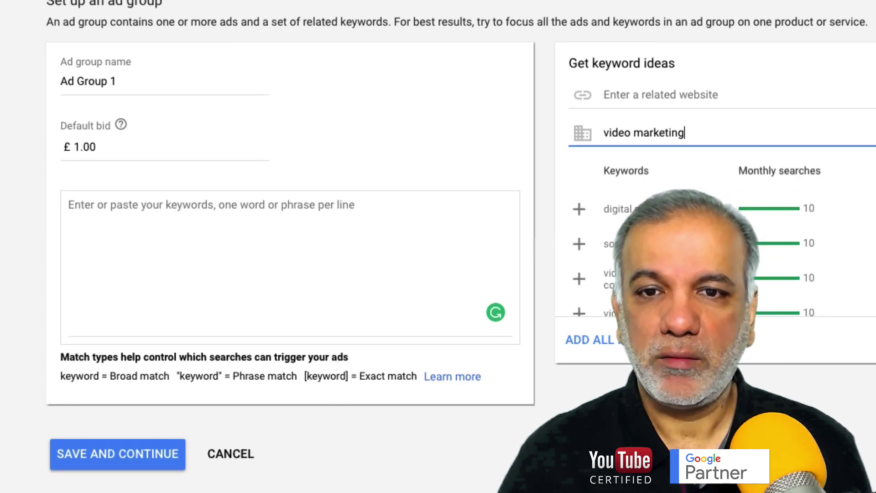
pyautogui.scroll(10, 685, 255)
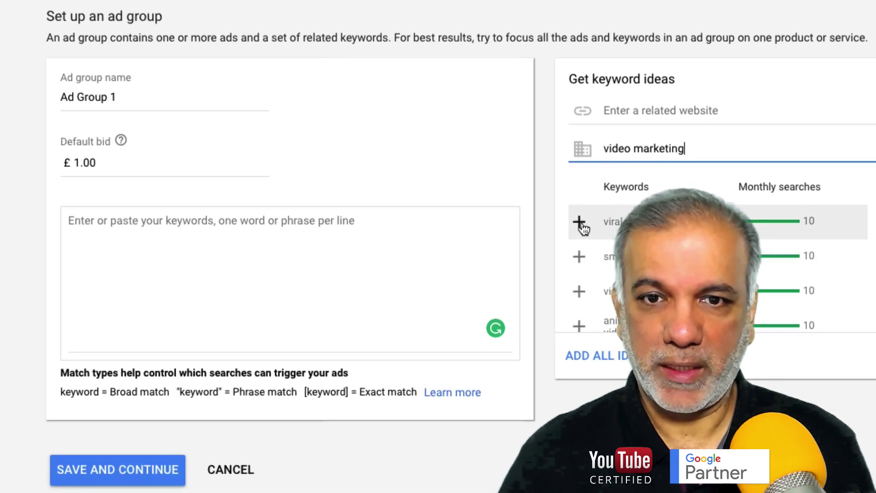
pyautogui.click(580, 222)
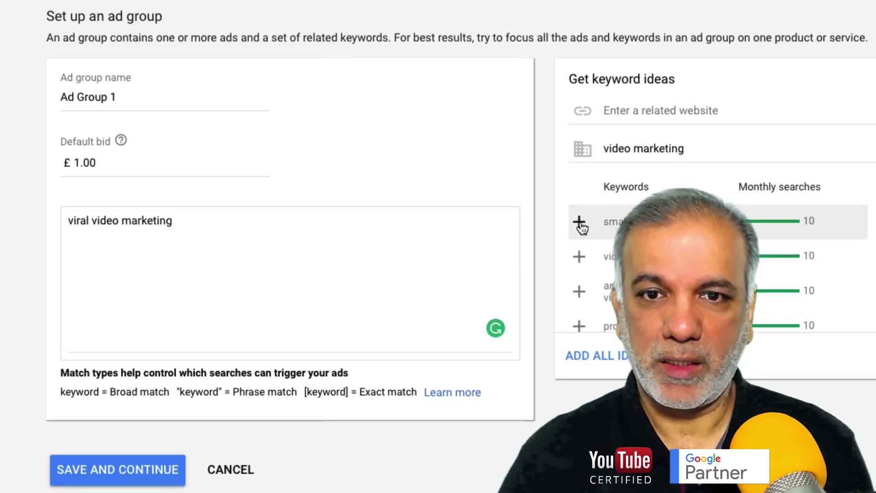
pyautogui.click(580, 258)
pyautogui.click(579, 291)
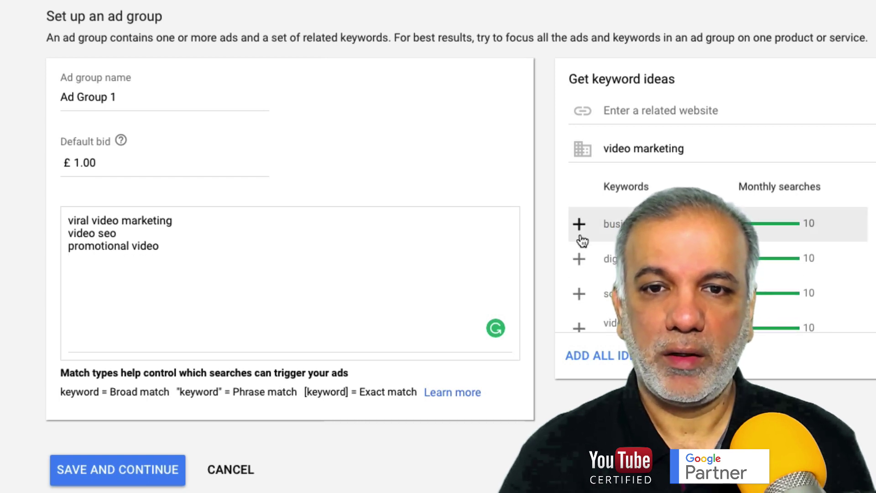
# Step: Add the suggested keywords business video, social media video, video social media and video content to the ad group
pyautogui.click(579, 223)
pyautogui.click(578, 258)
pyautogui.click(579, 292)
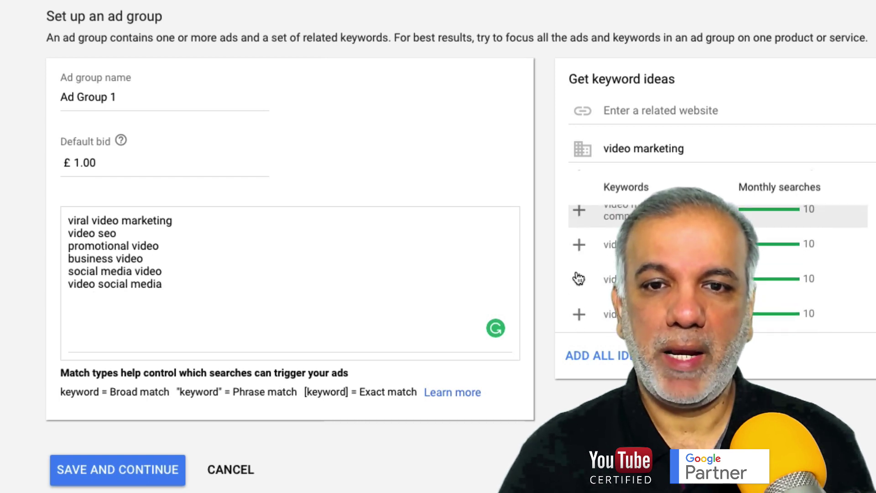
pyautogui.click(579, 279)
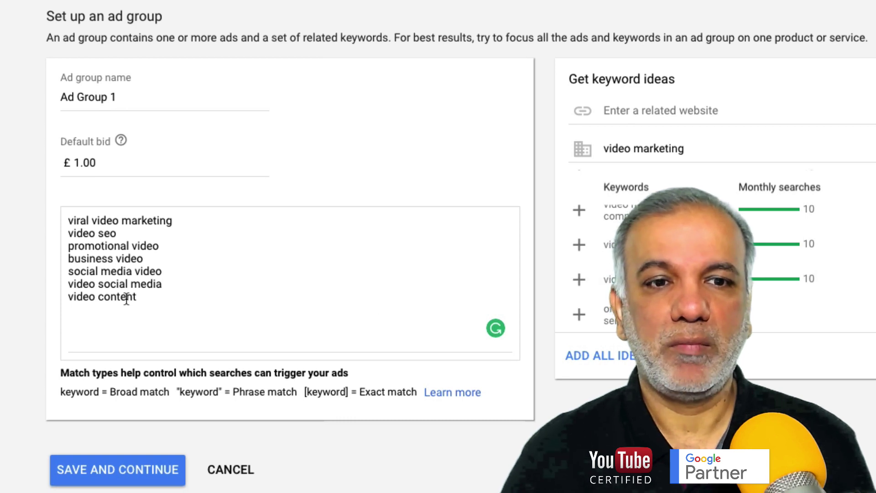
# Step: Review the added video keywords, then save the ad group and continue the campaign setup
pyautogui.moveTo(164, 301); pyautogui.dragTo(57, 219)
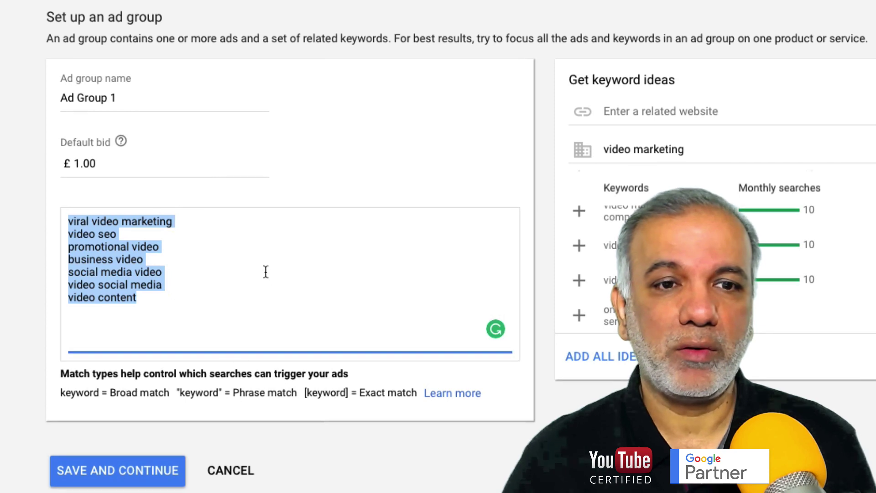
pyautogui.click(205, 317)
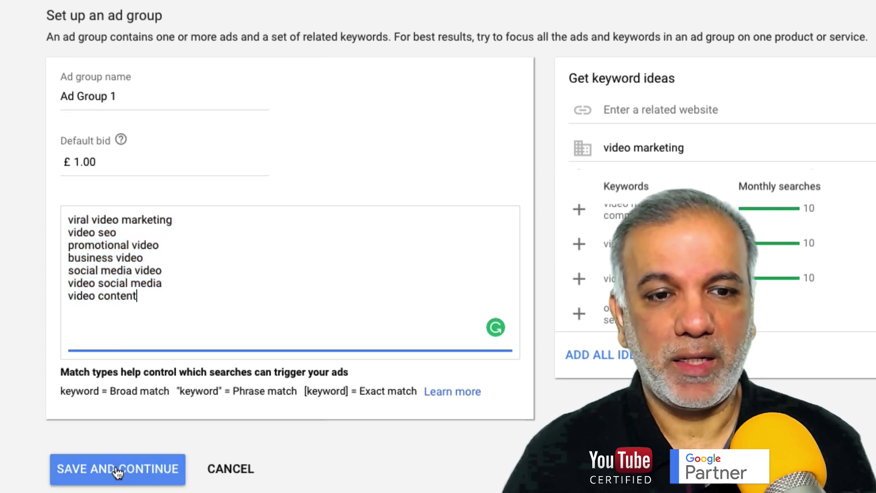
pyautogui.click(124, 470)
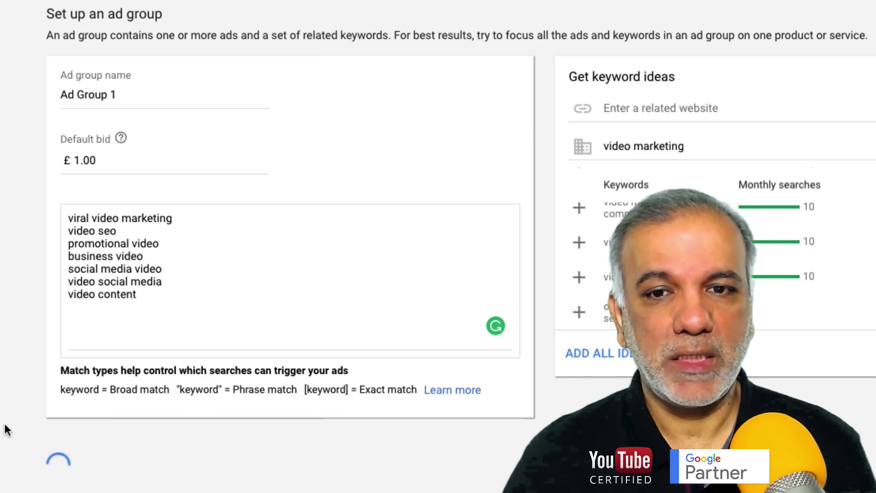